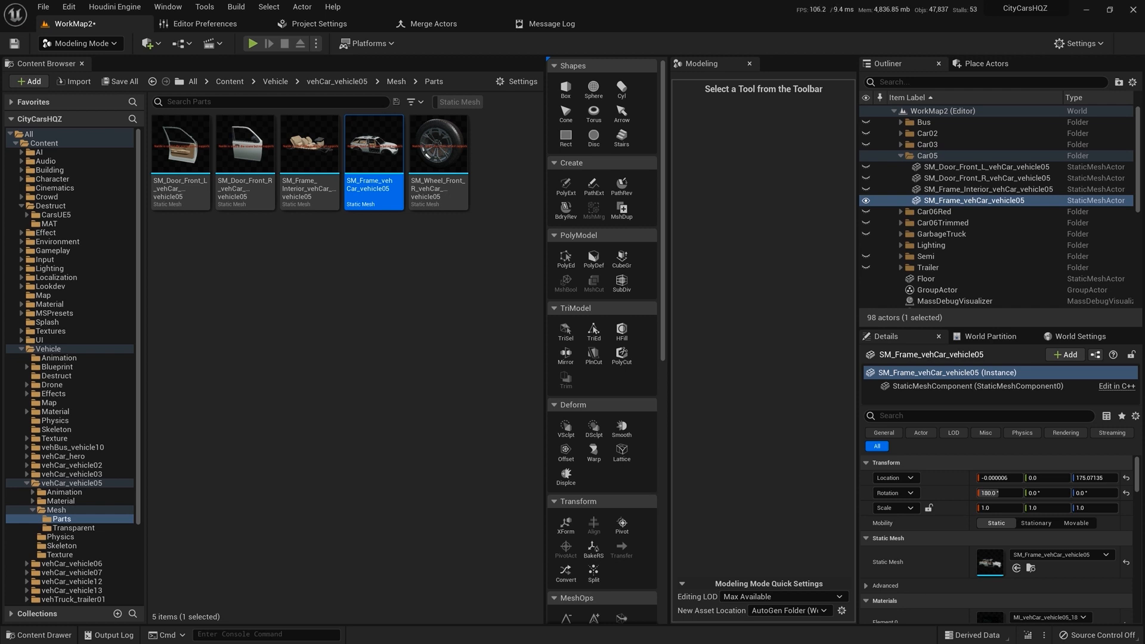
# Try to select exhaust pipe triangles on the vehicle05 frame using triangle selection in Brush mode, then undo the change
pyautogui.click(565, 332)
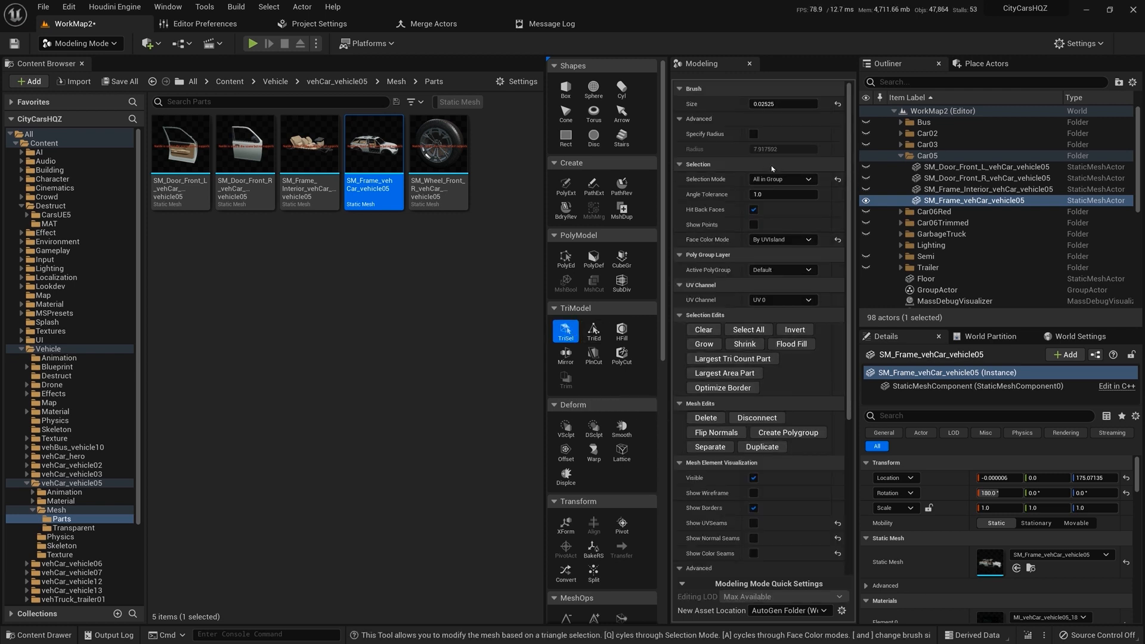
pyautogui.click(777, 179)
pyautogui.click(775, 190)
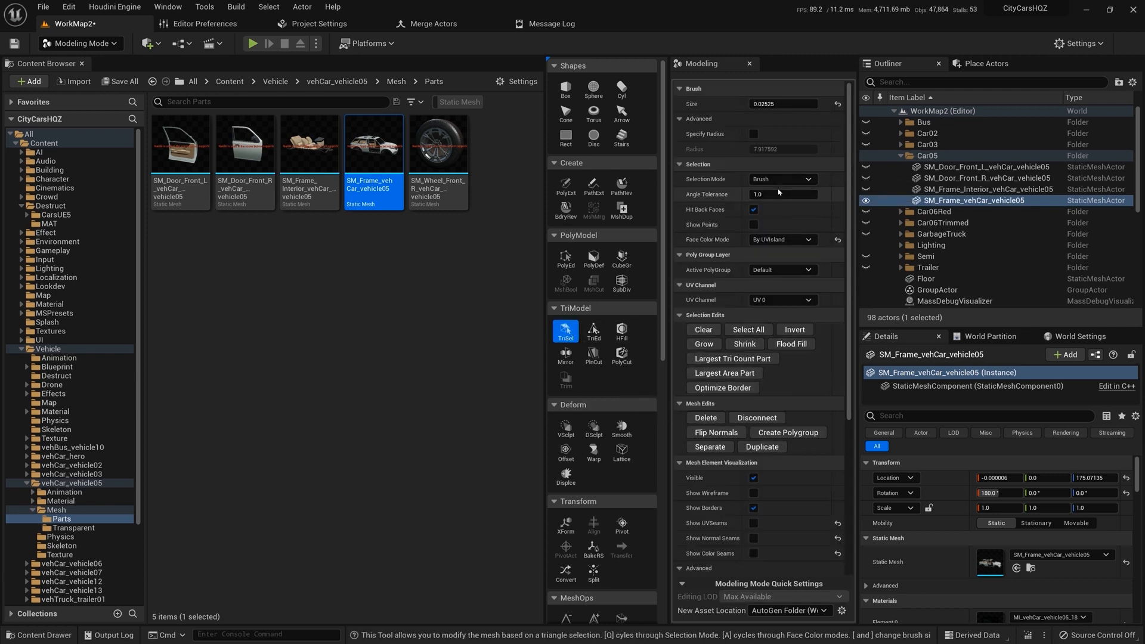
pyautogui.moveTo(1144, 60); pyautogui.dragTo(597, 40)
pyautogui.moveTo(757, 310)
pyautogui.mouseDown()
pyautogui.moveTo(785, 315)
pyautogui.moveTo(731, 300)
pyautogui.moveTo(748, 297)
pyautogui.mouseUp()
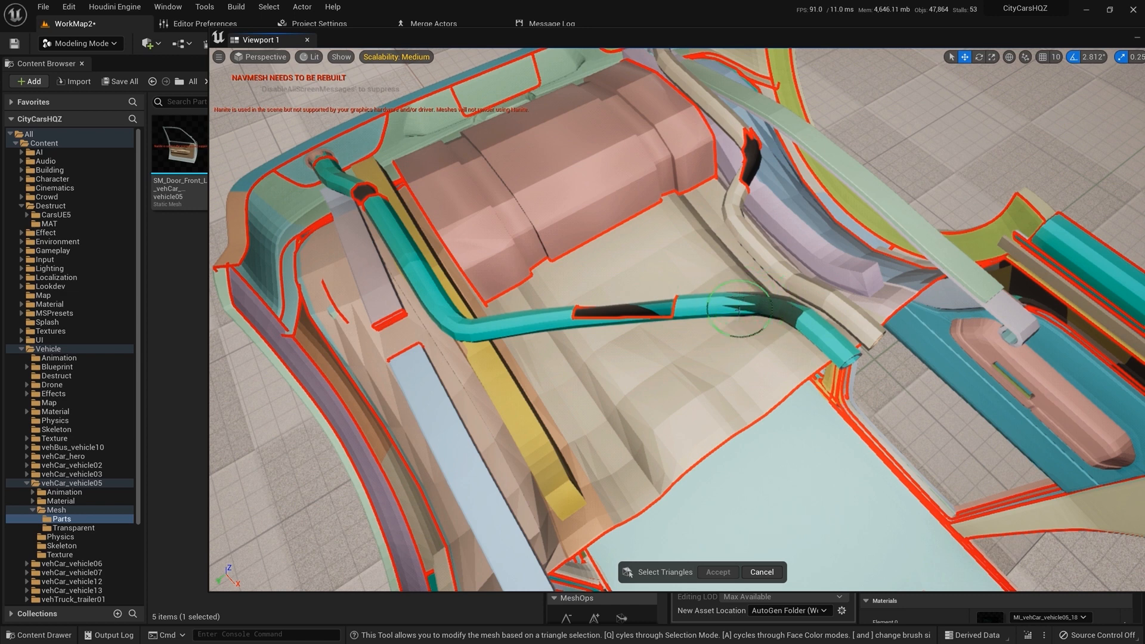
pyautogui.hotkey('ctrl', 'z')
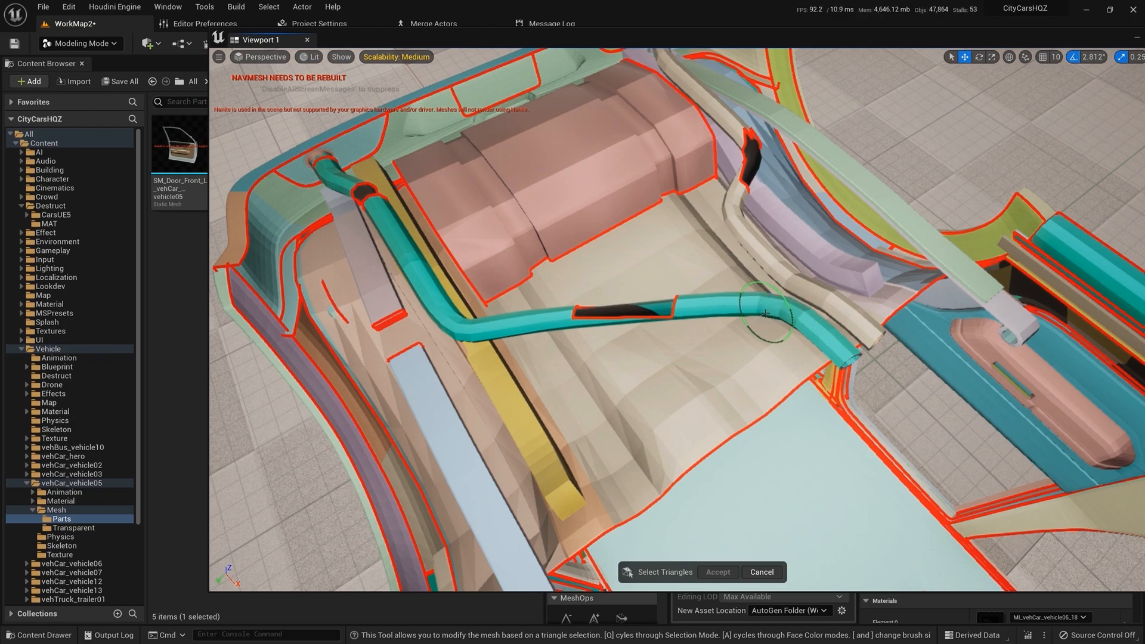
# Inspect the broken pipe sections and gaps along the frame's underside, and cancel the triangle selection
pyautogui.moveTo(771, 162)
pyautogui.mouseDown(button='right')
pyautogui.moveTo(728, 269)
pyautogui.moveTo(951, 389)
pyautogui.moveTo(773, 341)
pyautogui.moveTo(903, 358)
pyautogui.moveTo(786, 357)
pyautogui.mouseUp(button='right')
pyautogui.press('a')
pyautogui.scroll(-5, 626, 411)
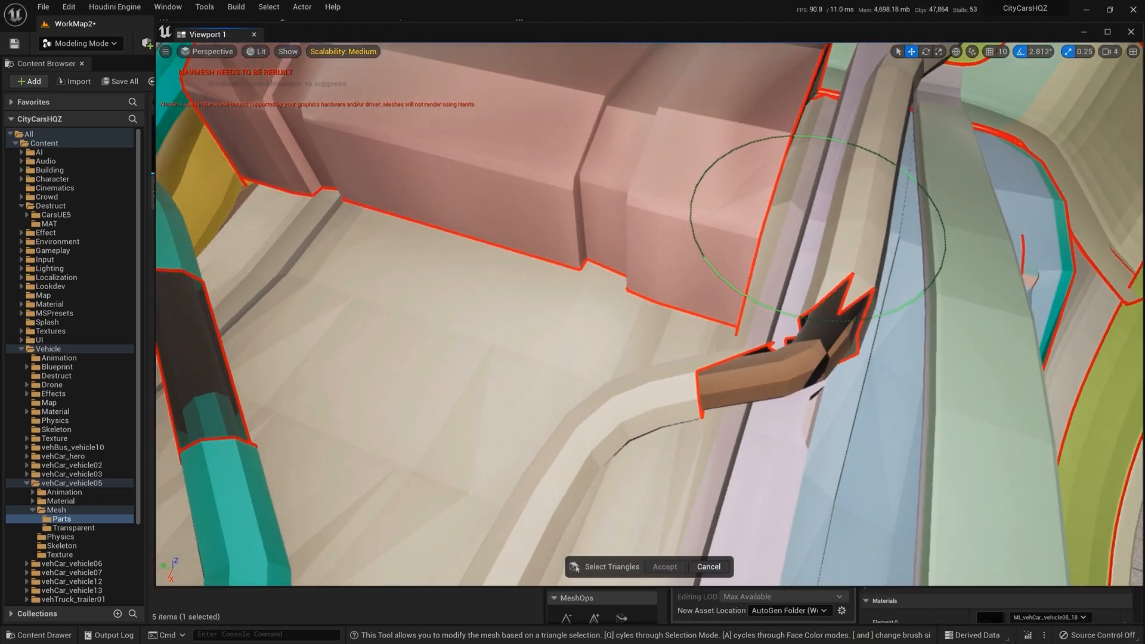
pyautogui.moveTo(604, 344)
pyautogui.mouseDown(button='right')
pyautogui.moveTo(614, 337)
pyautogui.moveTo(603, 344)
pyautogui.mouseUp(button='right')
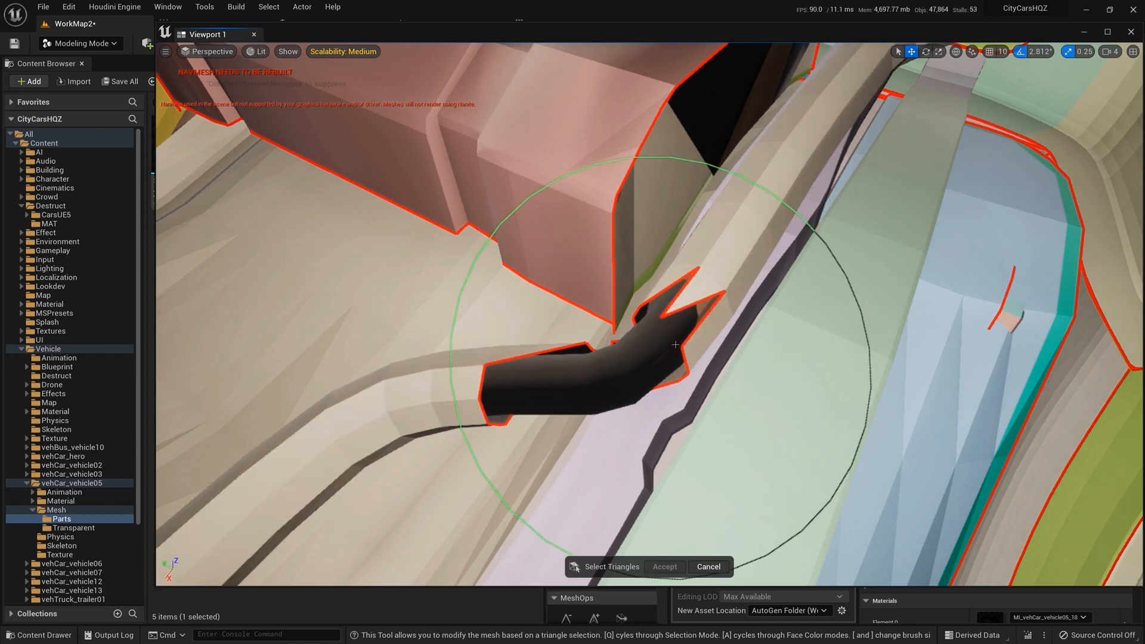
pyautogui.moveTo(614, 344); pyautogui.dragTo(629, 364, button='right')
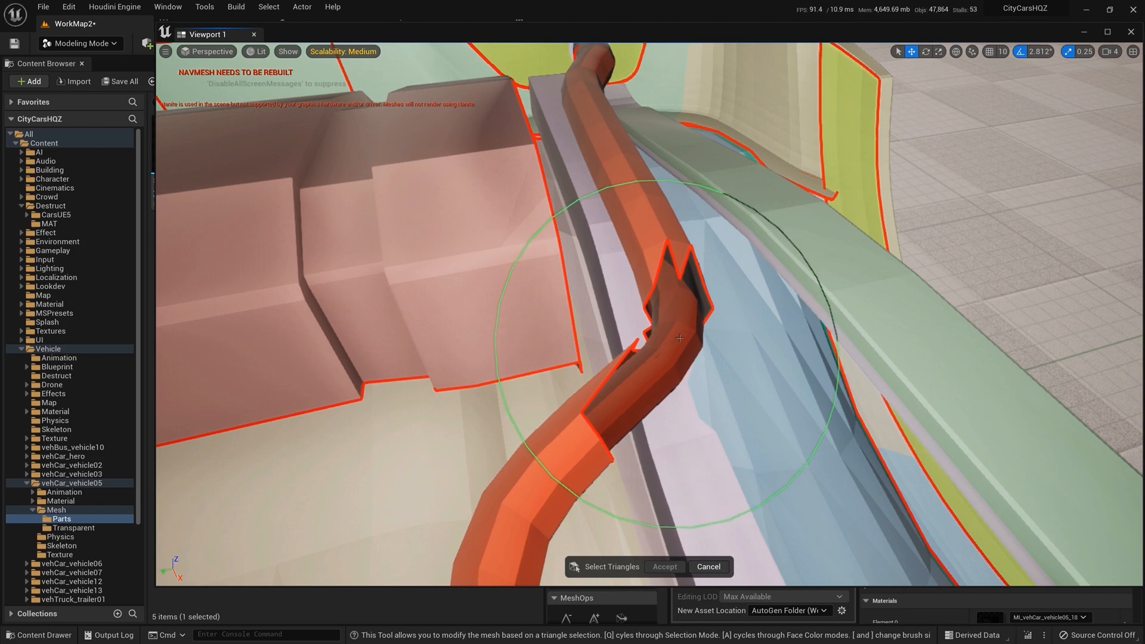
pyautogui.press('s')
pyautogui.moveTo(679, 319)
pyautogui.mouseDown(button='right')
pyautogui.moveTo(602, 313)
pyautogui.moveTo(513, 251)
pyautogui.moveTo(644, 352)
pyautogui.moveTo(686, 366)
pyautogui.moveTo(696, 389)
pyautogui.moveTo(686, 349)
pyautogui.moveTo(620, 387)
pyautogui.moveTo(618, 350)
pyautogui.moveTo(633, 338)
pyautogui.moveTo(697, 338)
pyautogui.moveTo(686, 199)
pyautogui.moveTo(668, 214)
pyautogui.mouseUp(button='right')
pyautogui.press('w')
pyautogui.press('d')
pyautogui.press('s')
pyautogui.press('a')
pyautogui.press('s')
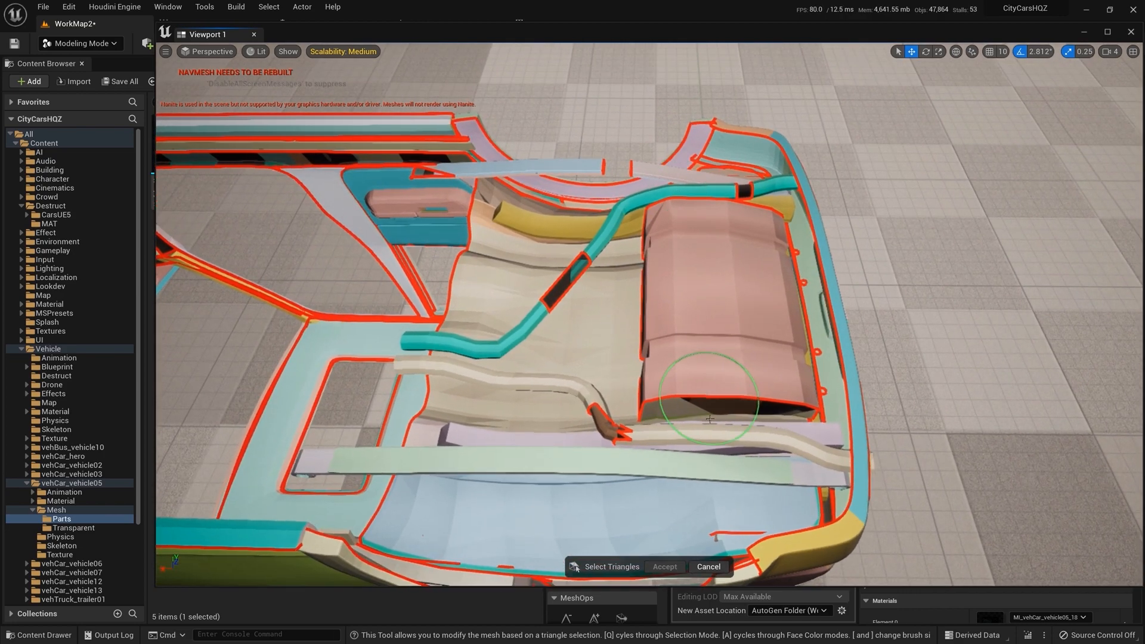
pyautogui.click(708, 566)
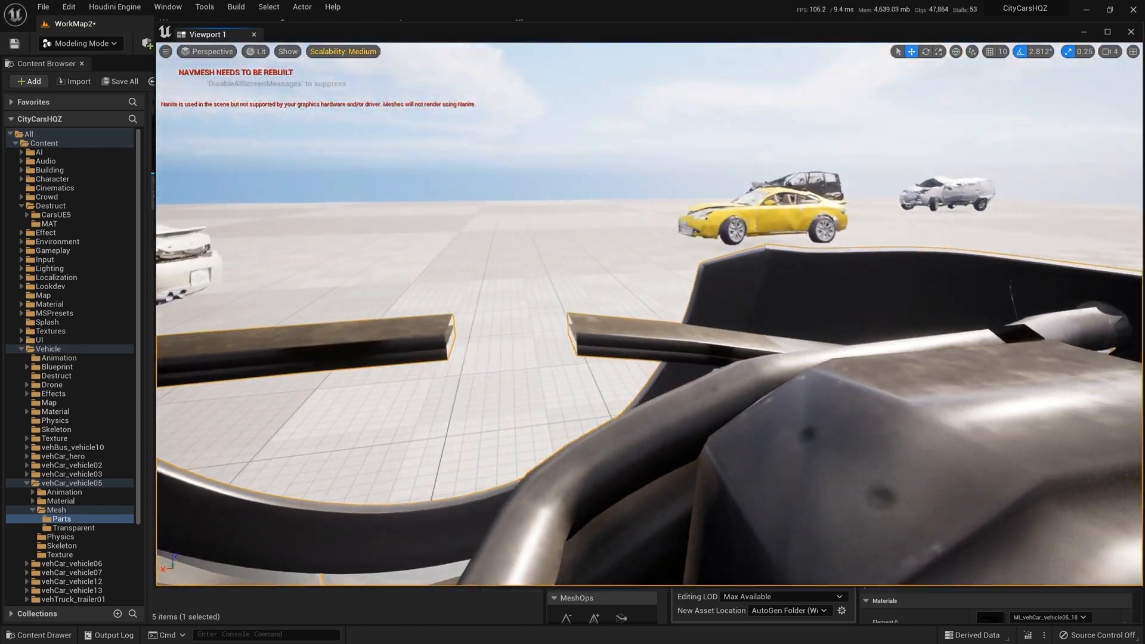
pyautogui.moveTo(775, 194)
pyautogui.mouseDown(button='right')
pyautogui.moveTo(776, 298)
pyautogui.moveTo(775, 193)
pyautogui.mouseUp(button='right')
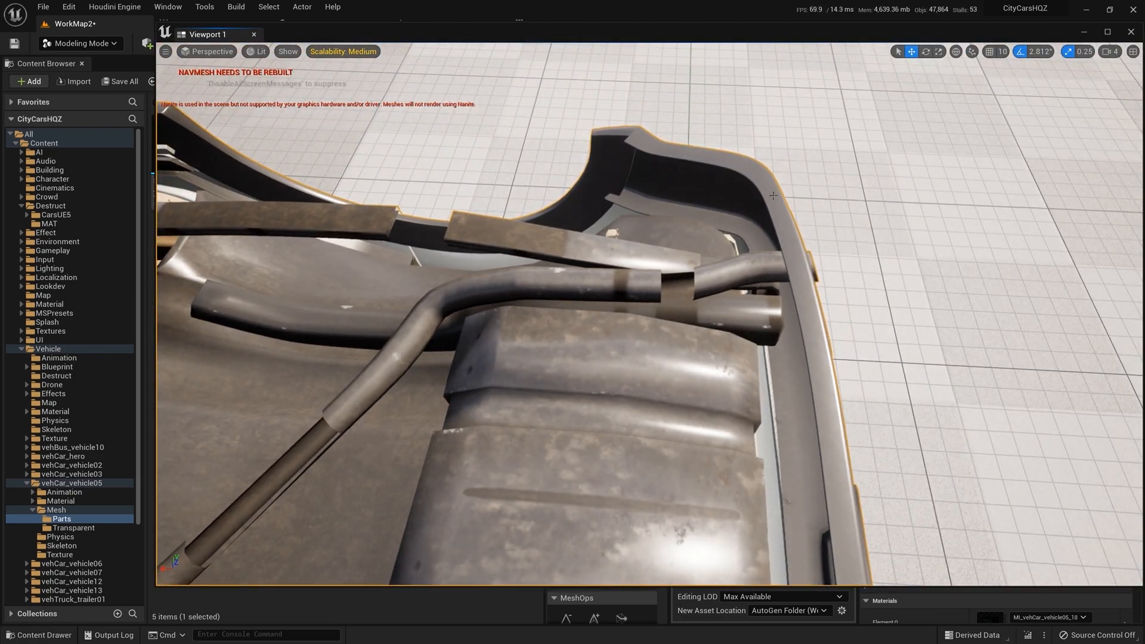
pyautogui.scroll(10, 705, 265)
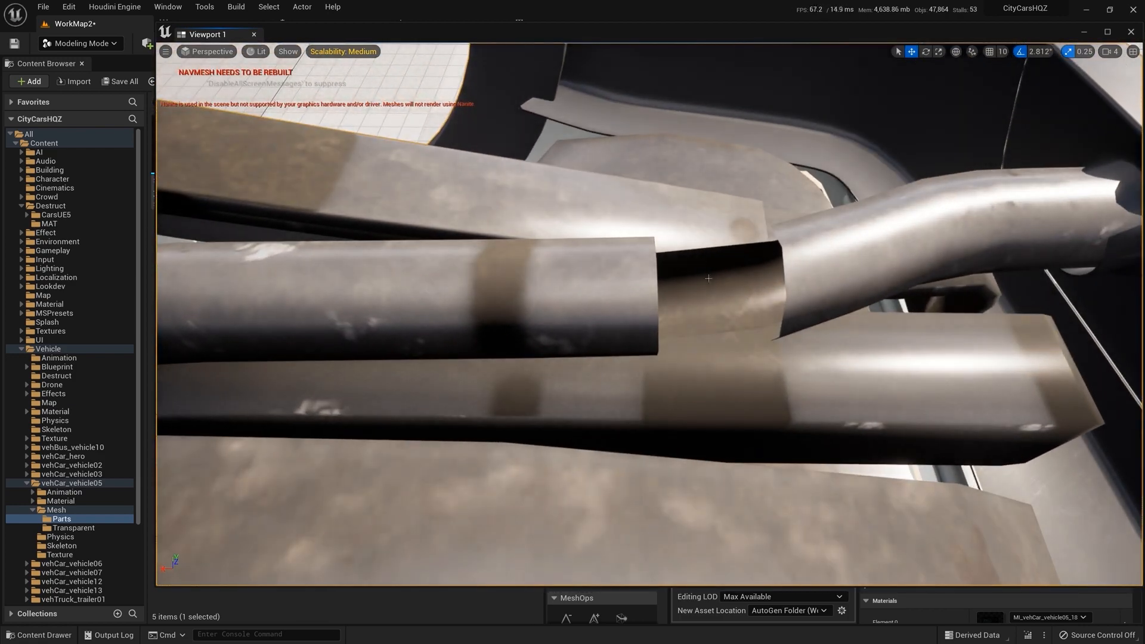
pyautogui.moveTo(709, 278); pyautogui.dragTo(602, 340, button='right')
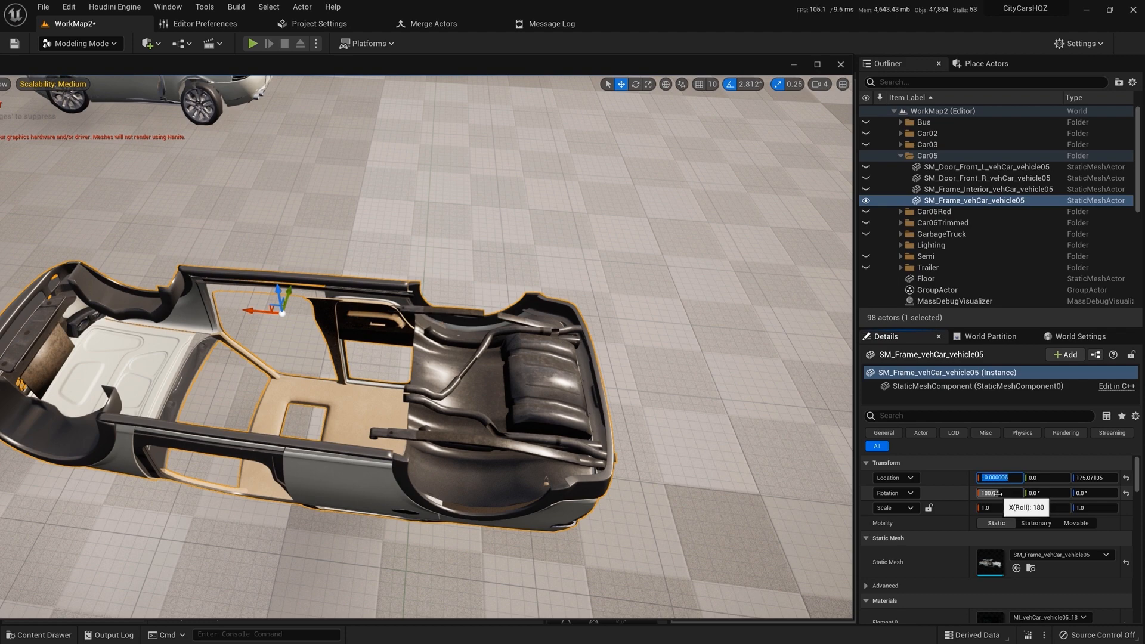
# Reset the frame's X rotation to 0 and its location to 0, 0, 0
pyautogui.click(989, 493)
pyautogui.write('0')
pyautogui.press('Return')
pyautogui.click(997, 478)
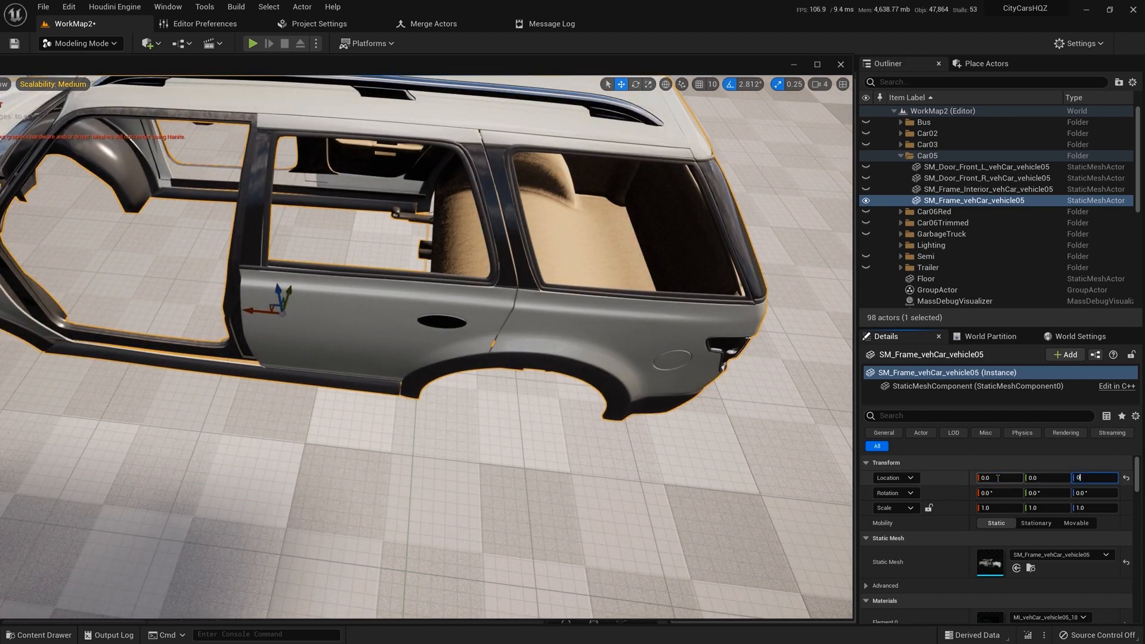
pyautogui.write('0')
pyautogui.press('Return')
# Make the left and right front doors and the interior of Car05 visible in the scene
pyautogui.click(866, 167)
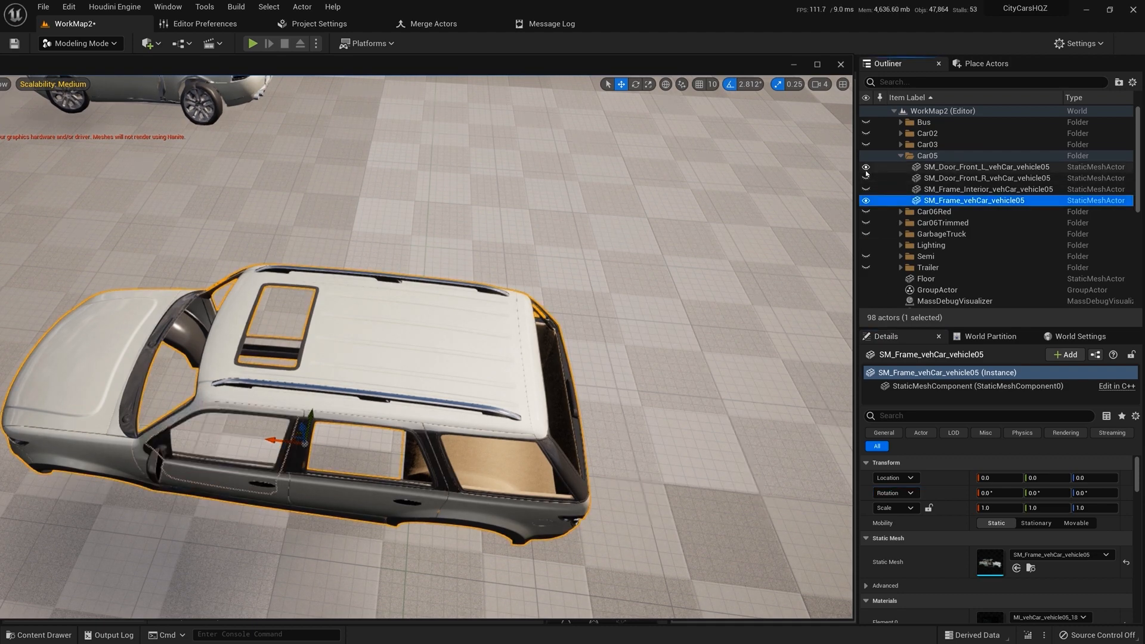
pyautogui.click(866, 189)
pyautogui.click(880, 189)
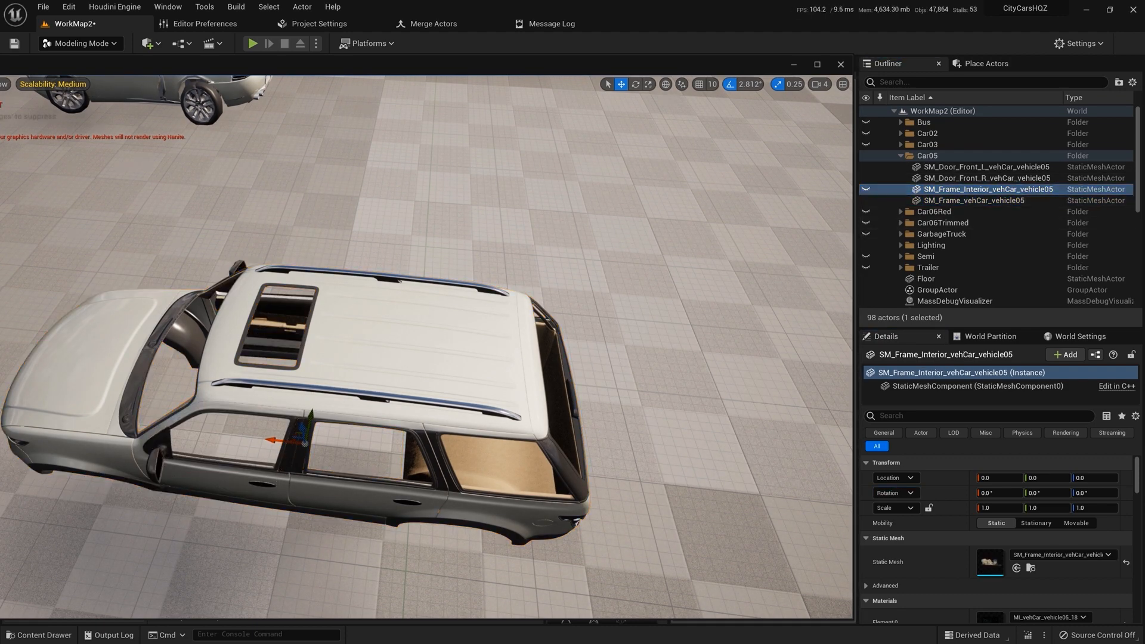
pyautogui.press('f')
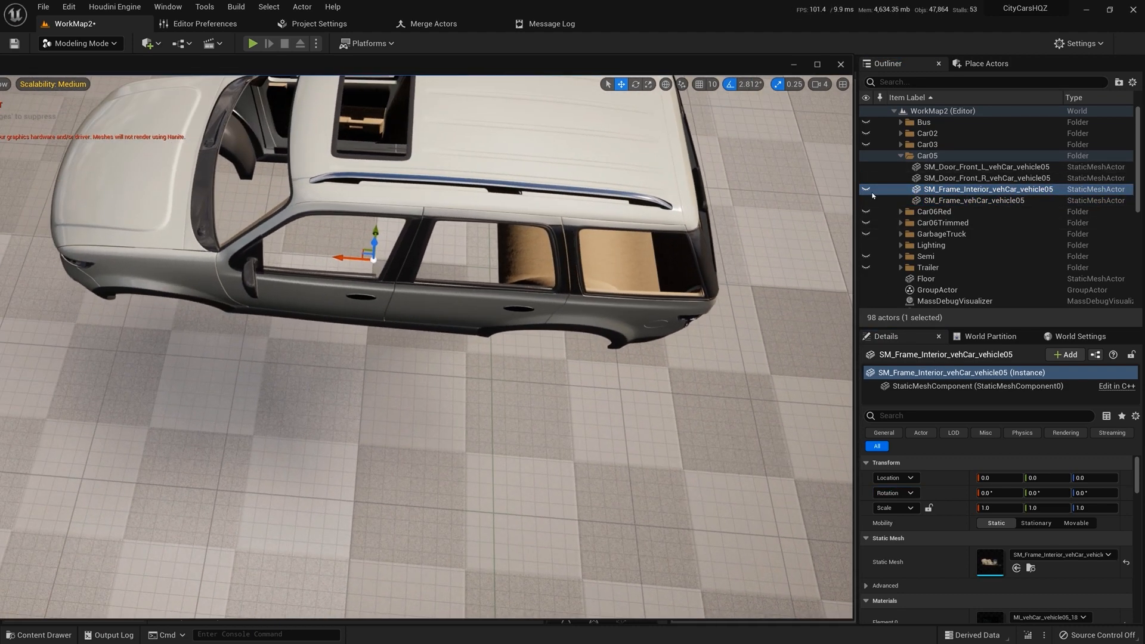
pyautogui.click(866, 190)
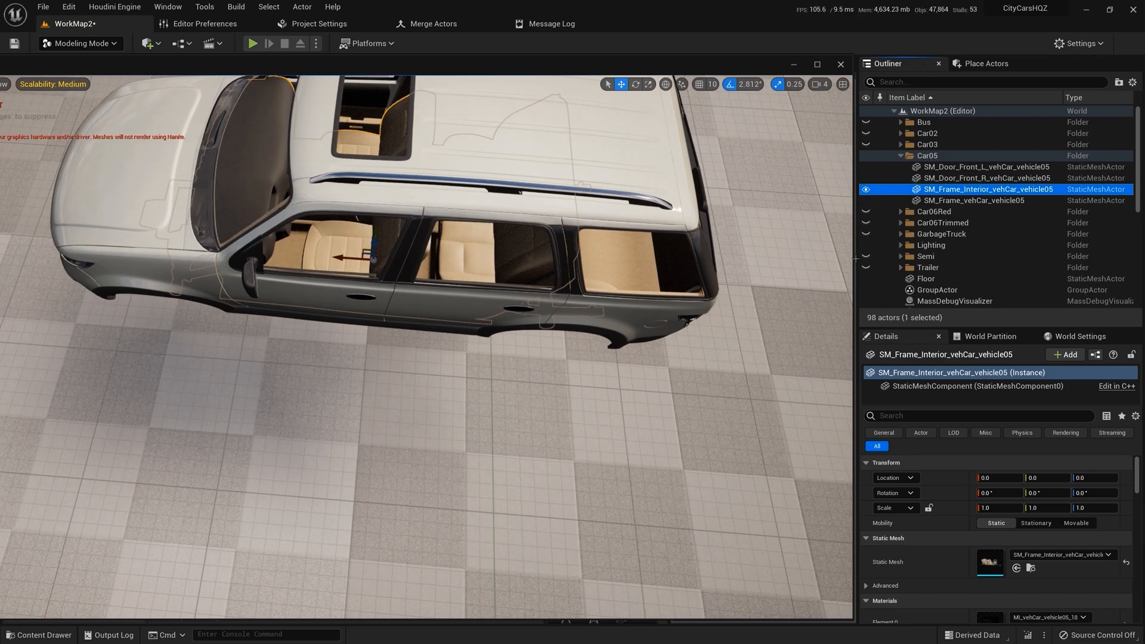
# Place the SM_Wheel_Front_R_vehCar_vehicle05 mesh from the Parts folder into the level
pyautogui.click(958, 201)
pyautogui.moveTo(596, 268); pyautogui.dragTo(548, 333, button='right')
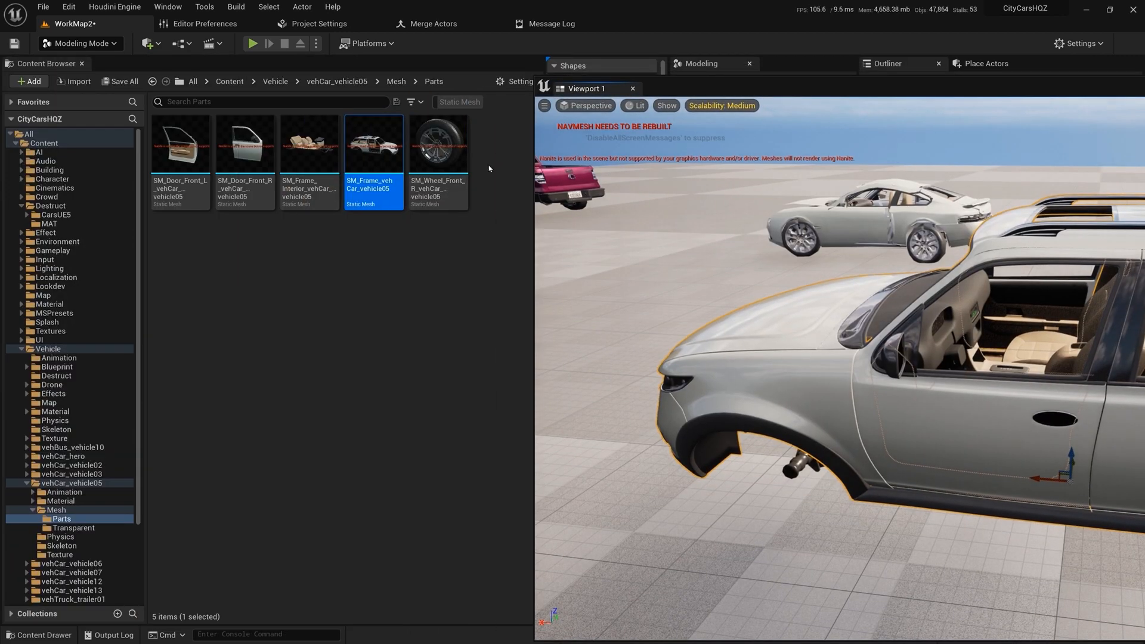
pyautogui.moveTo(438, 146); pyautogui.dragTo(615, 257)
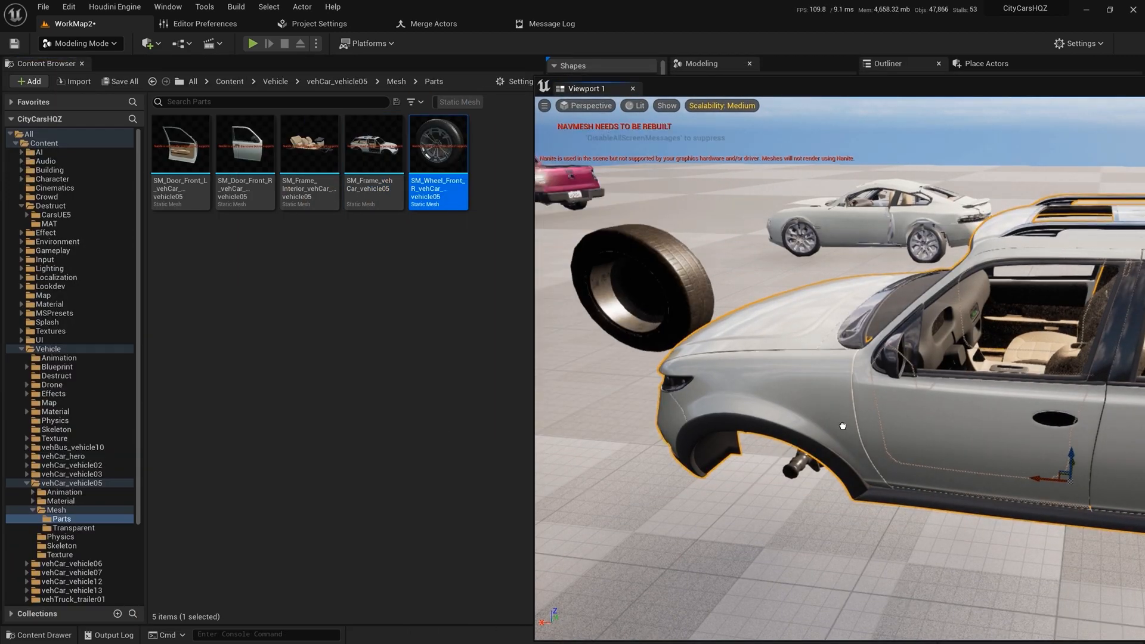
pyautogui.moveTo(843, 426); pyautogui.dragTo(843, 426)
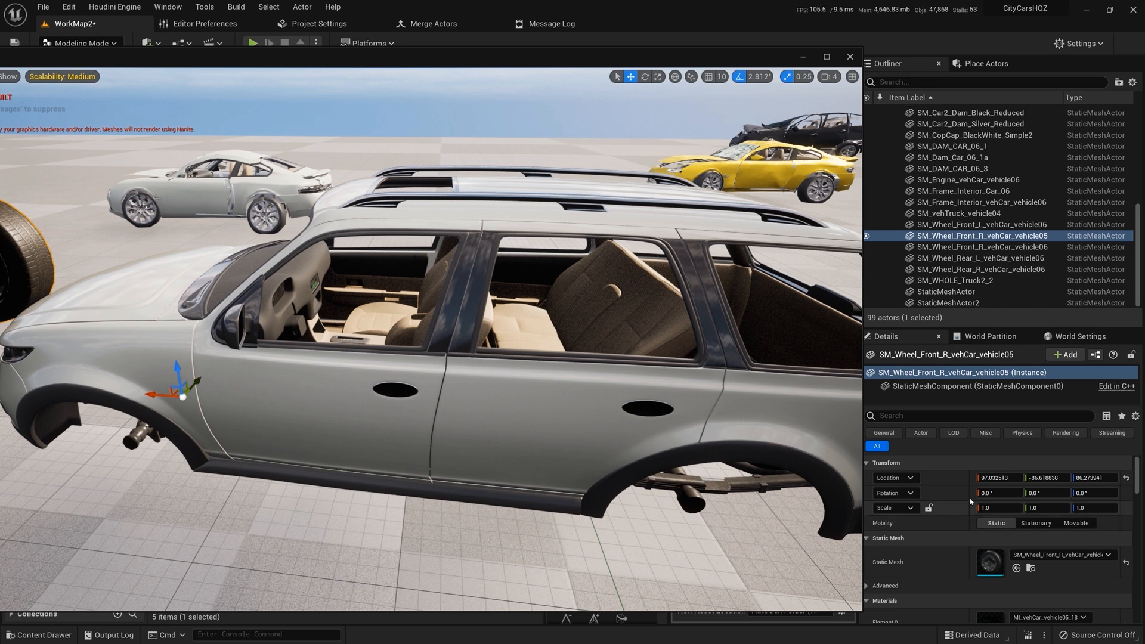
# Set the placed right front wheel's location to 0, 0, 0
pyautogui.click(1004, 478)
pyautogui.write('0')
pyautogui.press('Tab')
pyautogui.write('0')
pyautogui.press('Tab')
pyautogui.write('0')
pyautogui.press('Tab')
# Duplicate the right front wheel along the X axis and place the copy in the right rear wheel arch
pyautogui.moveTo(454, 62); pyautogui.dragTo(1138, 50)
pyautogui.moveTo(907, 326); pyautogui.dragTo(705, 318, button='right')
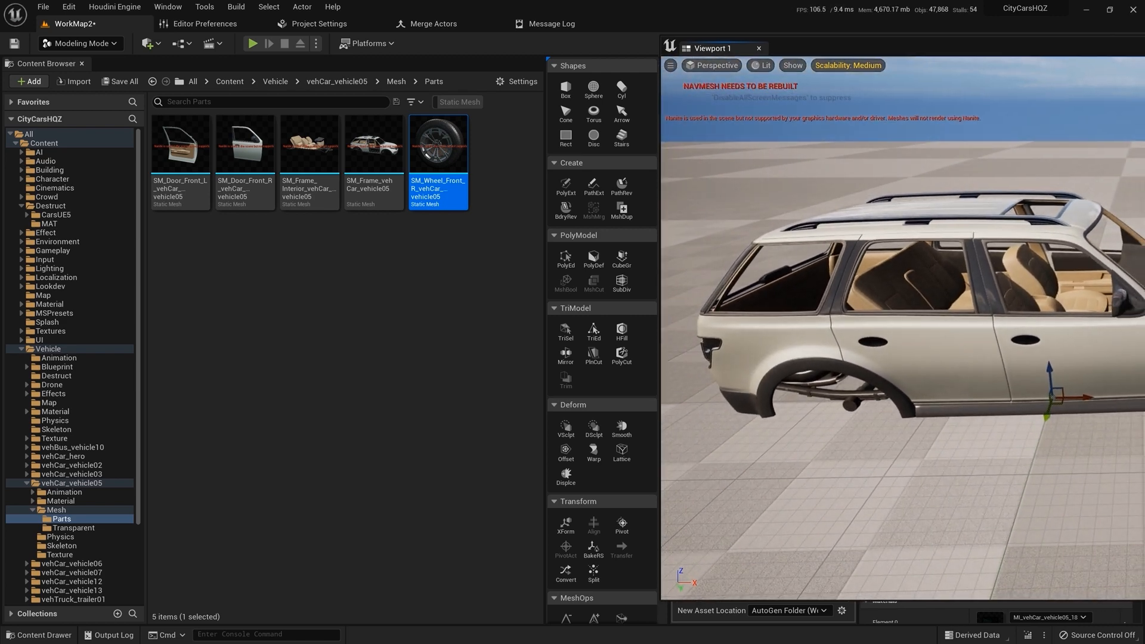
pyautogui.moveTo(1144, 51); pyautogui.dragTo(931, 43)
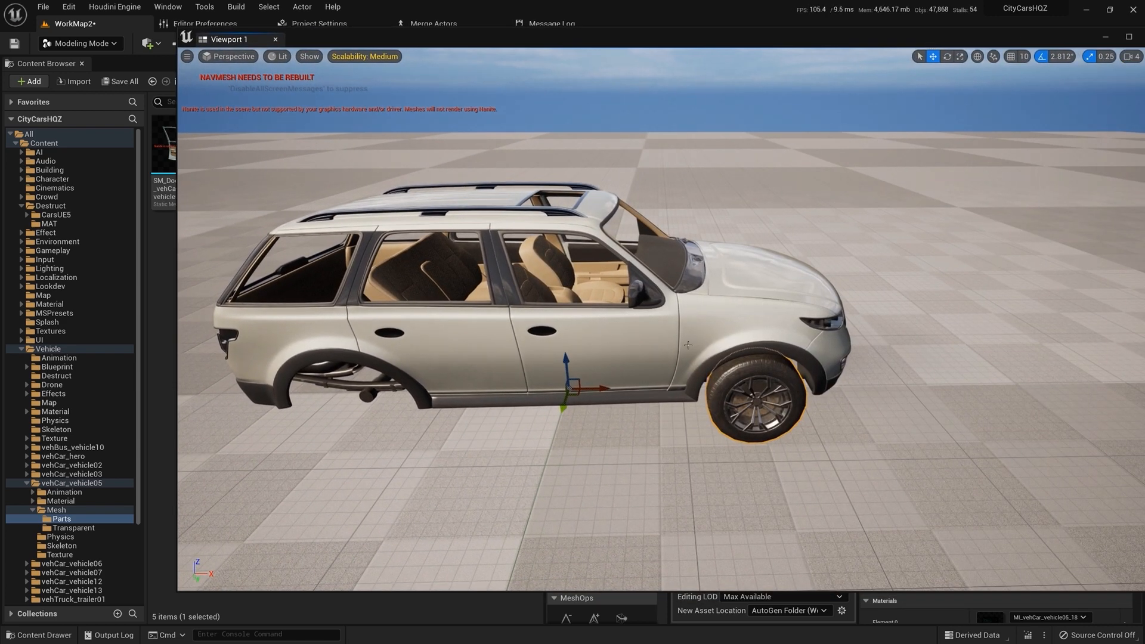
pyautogui.keyDown('alt'); pyautogui.moveTo(602, 387); pyautogui.dragTo(257, 386); pyautogui.keyUp('alt')
pyautogui.moveTo(257, 387); pyautogui.dragTo(398, 549, button='right')
pyautogui.press('a')
pyautogui.press('w')
pyautogui.press('s')
pyautogui.press('s')
pyautogui.press('d')
pyautogui.press('d')
pyautogui.press('s')
pyautogui.press('d')
pyautogui.press('w')
pyautogui.press('a')
pyautogui.press('s')
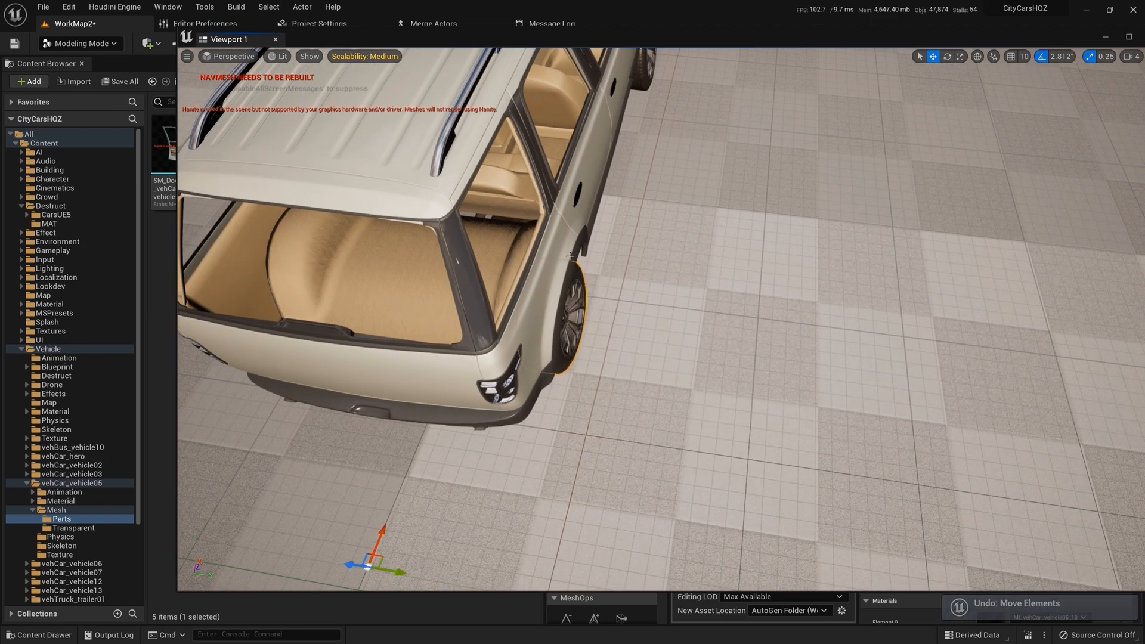
# Shift the right rear wheel slightly forward along X to centre it in its wheel arch
pyautogui.press('d')
pyautogui.moveTo(492, 504); pyautogui.dragTo(455, 504, button='right')
pyautogui.press('w')
pyautogui.press('s')
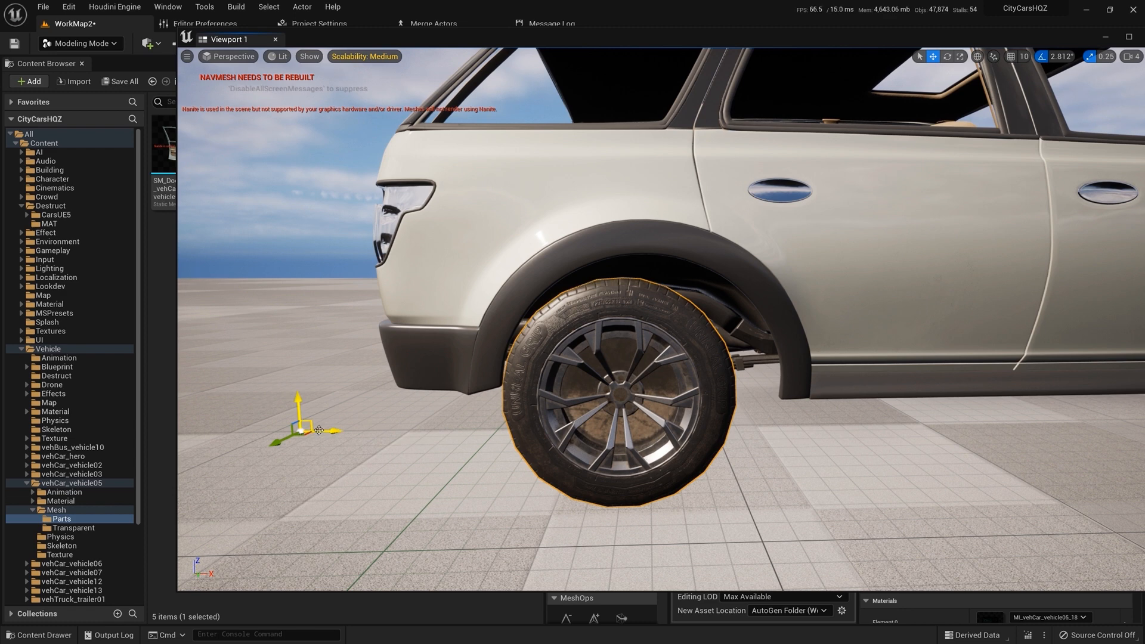
pyautogui.moveTo(332, 434); pyautogui.dragTo(348, 429)
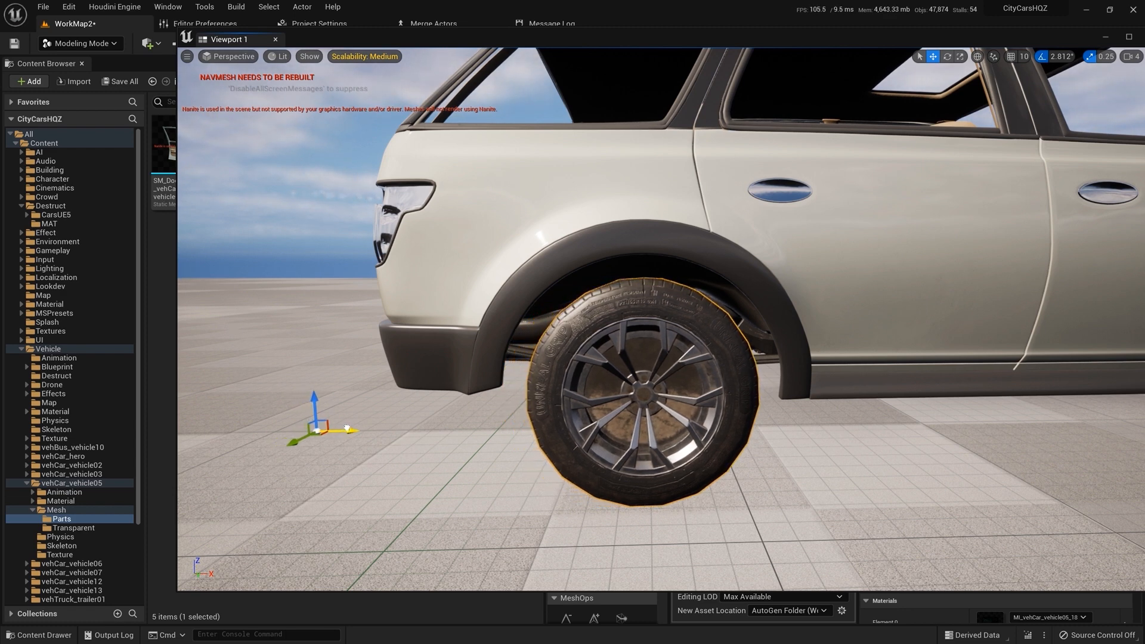
# Duplicate the rear wheel for the car's left side with a 180° Z rotation, positioned at about 16.99 on X
pyautogui.press('d')
pyautogui.moveTo(576, 447); pyautogui.dragTo(417, 441, button='right')
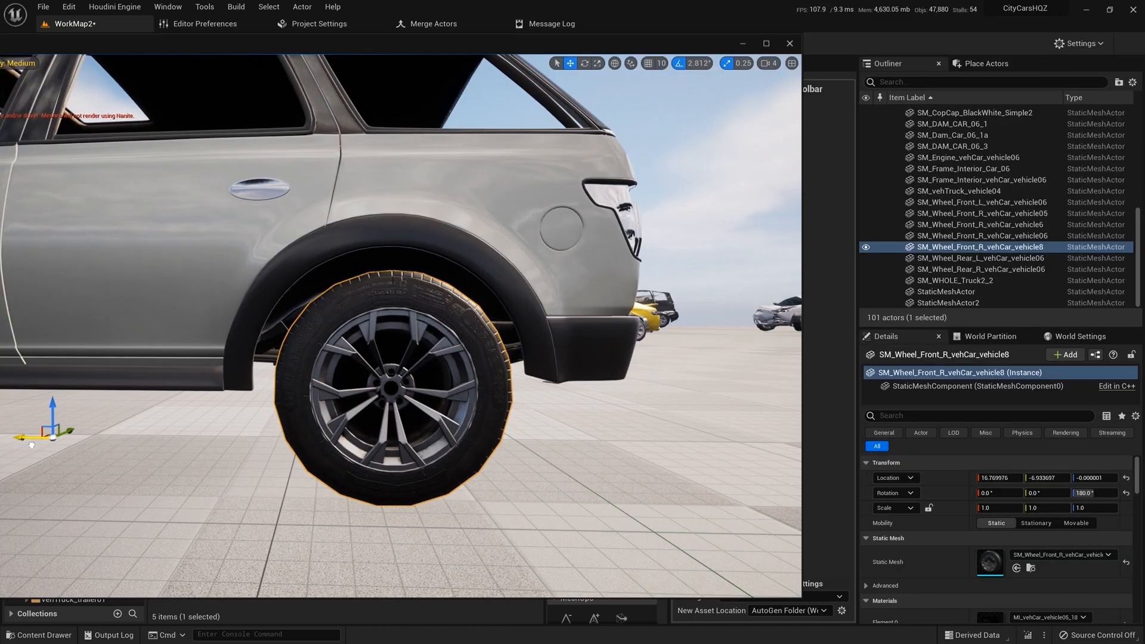
pyautogui.press('w')
pyautogui.moveTo(343, 289); pyautogui.dragTo(366, 283, button='right')
pyautogui.press('s')
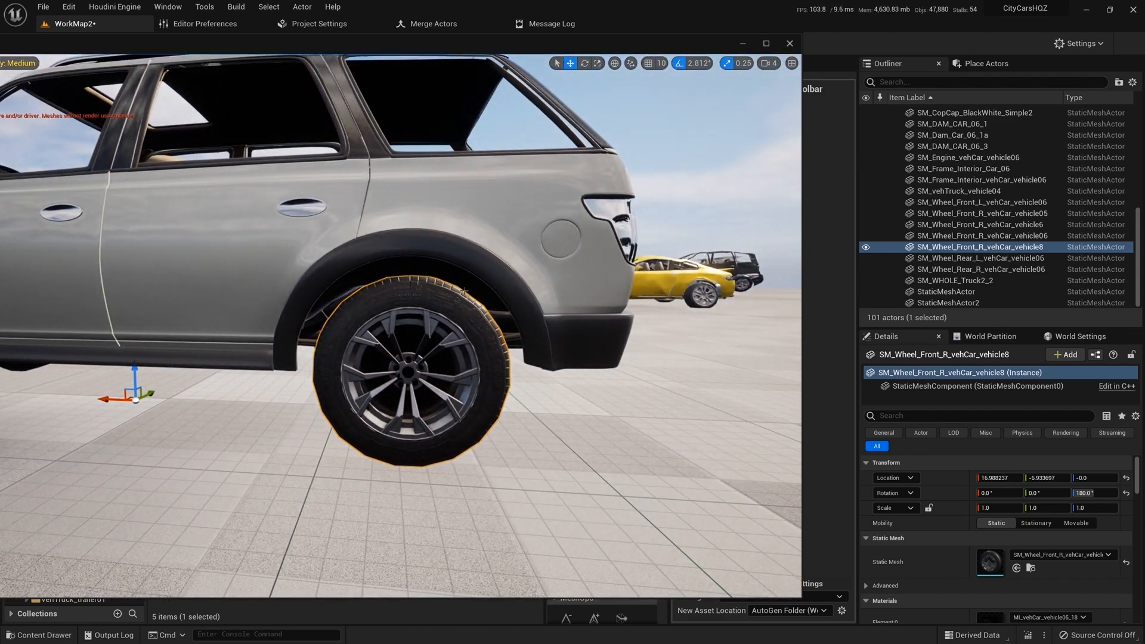
# Examine the left rear wheel's fit and centring within its wheel arch from several distances and angles
pyautogui.moveTo(486, 396)
pyautogui.mouseDown(button='right')
pyautogui.moveTo(468, 396)
pyautogui.moveTo(464, 361)
pyautogui.moveTo(518, 303)
pyautogui.moveTo(484, 352)
pyautogui.moveTo(514, 380)
pyautogui.moveTo(503, 380)
pyautogui.mouseUp(button='right')
pyautogui.press('w')
pyautogui.press('s')
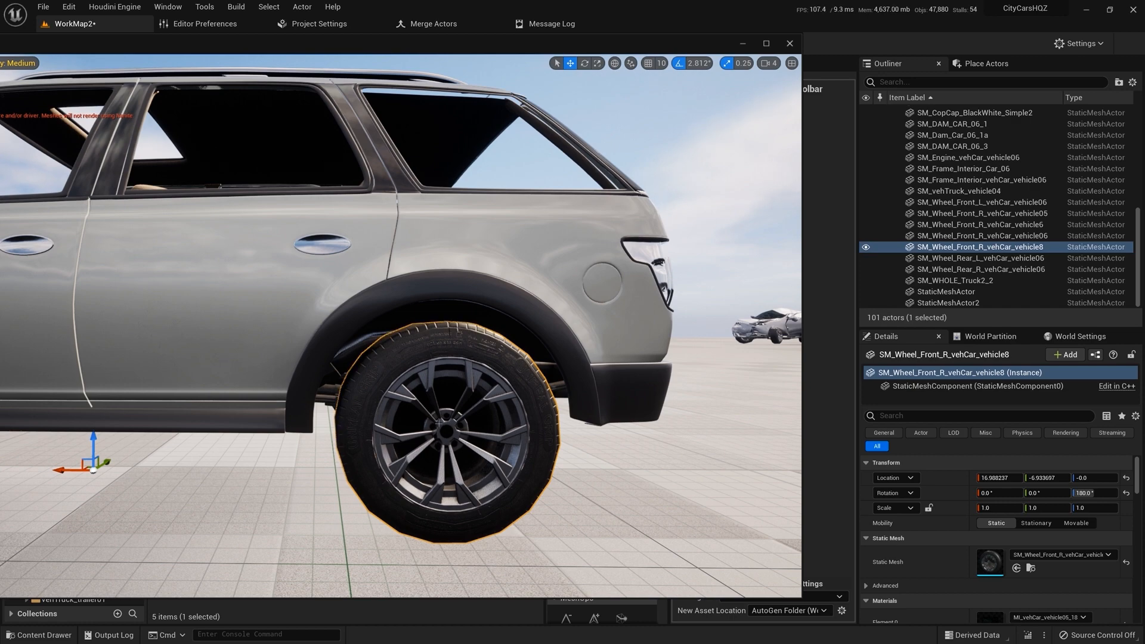
pyautogui.press('w')
pyautogui.moveTo(495, 416); pyautogui.dragTo(495, 440, button='right')
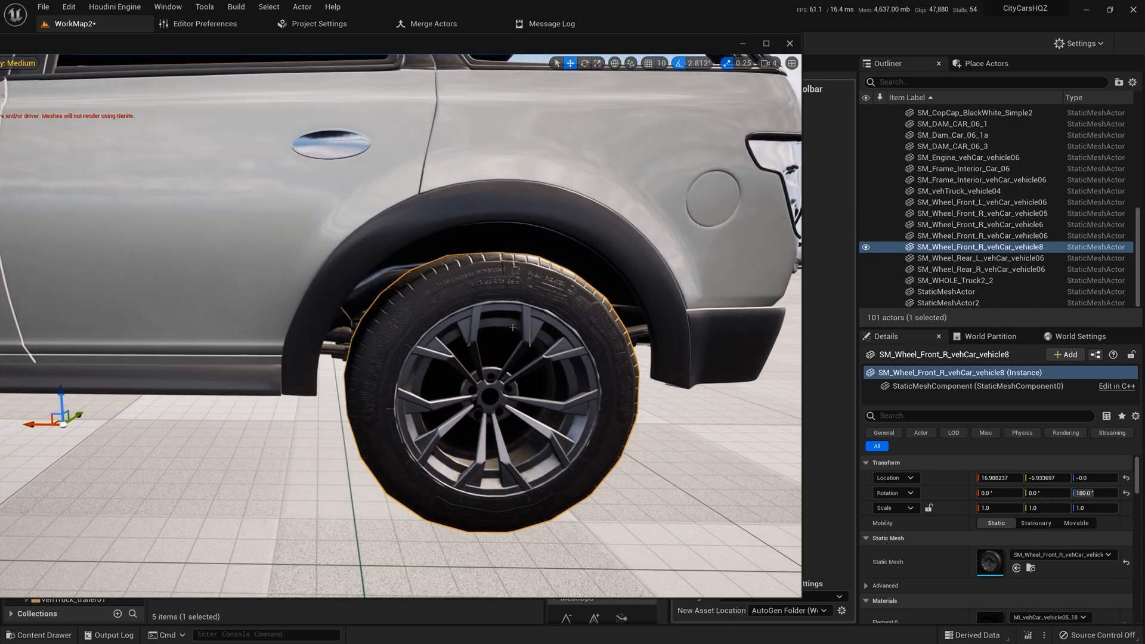
pyautogui.moveTo(543, 368)
pyautogui.mouseDown(button='right')
pyautogui.moveTo(525, 358)
pyautogui.moveTo(567, 376)
pyautogui.moveTo(549, 373)
pyautogui.moveTo(543, 352)
pyautogui.moveTo(539, 379)
pyautogui.moveTo(551, 373)
pyautogui.moveTo(546, 334)
pyautogui.moveTo(545, 381)
pyautogui.mouseUp(button='right')
pyautogui.press('w')
pyautogui.press('s')
pyautogui.press('w')
pyautogui.press('s')
pyautogui.press('w')
pyautogui.press('s')
pyautogui.moveTo(441, 453); pyautogui.dragTo(442, 425, button='right')
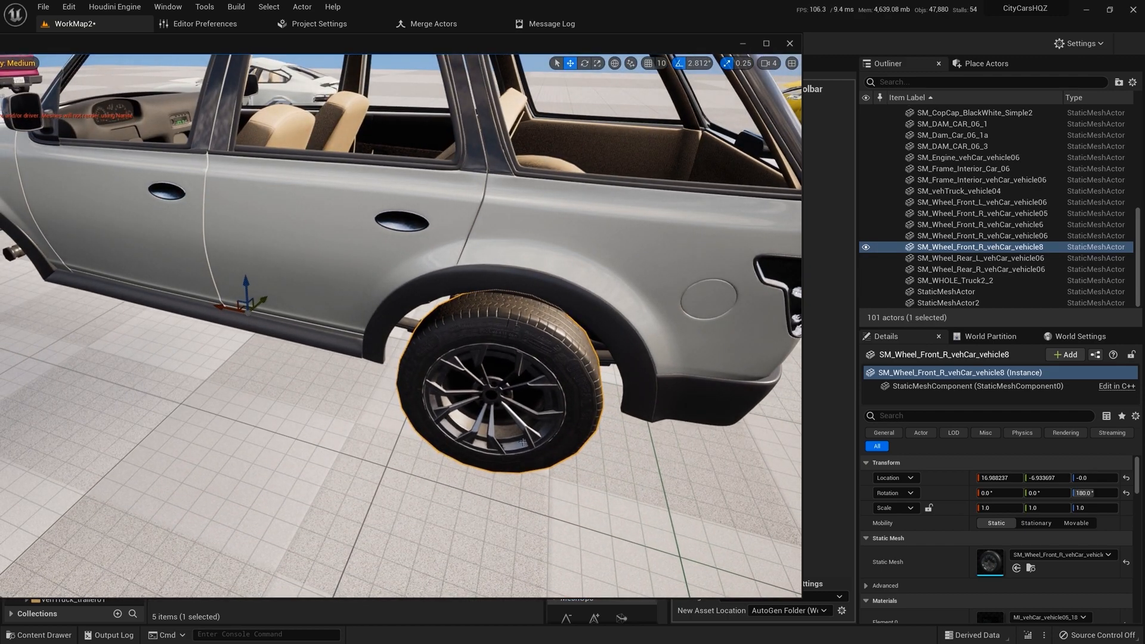
pyautogui.moveTo(513, 421); pyautogui.dragTo(535, 363, button='right')
pyautogui.press('q')
pyautogui.moveTo(451, 451); pyautogui.dragTo(451, 453, button='right')
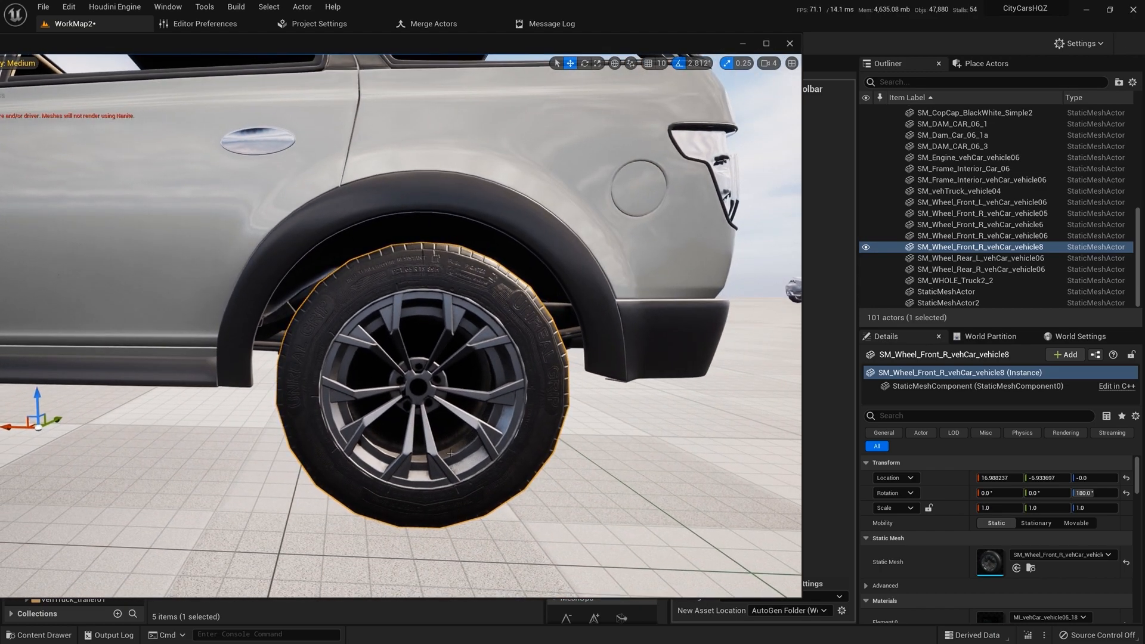
# Nudge the left rear wheel along X to about 17.40
pyautogui.moveTo(22, 427); pyautogui.dragTo(20, 427)
pyautogui.click(20, 427)
pyautogui.press('e')
pyautogui.moveTo(440, 381)
pyautogui.mouseDown(button='right')
pyautogui.moveTo(440, 364)
pyautogui.moveTo(382, 429)
pyautogui.moveTo(440, 380)
pyautogui.mouseUp(button='right')
pyautogui.click(536, 369)
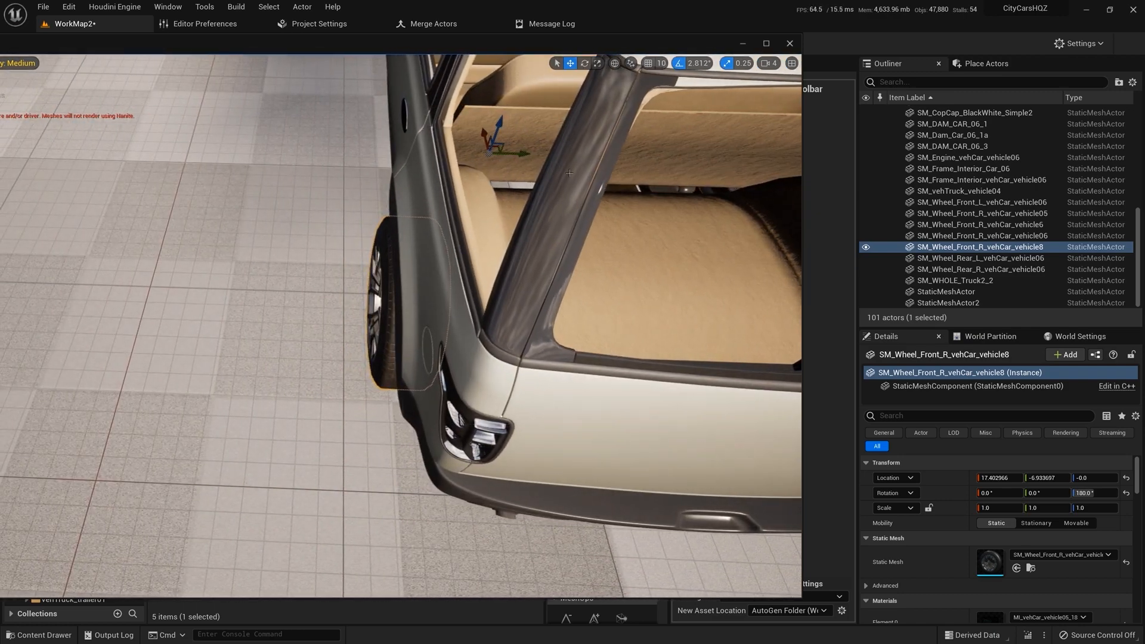
# Move the left rear wheel inward along Y to seat it in its arch, and deselect it
pyautogui.moveTo(527, 153); pyautogui.dragTo(527, 153)
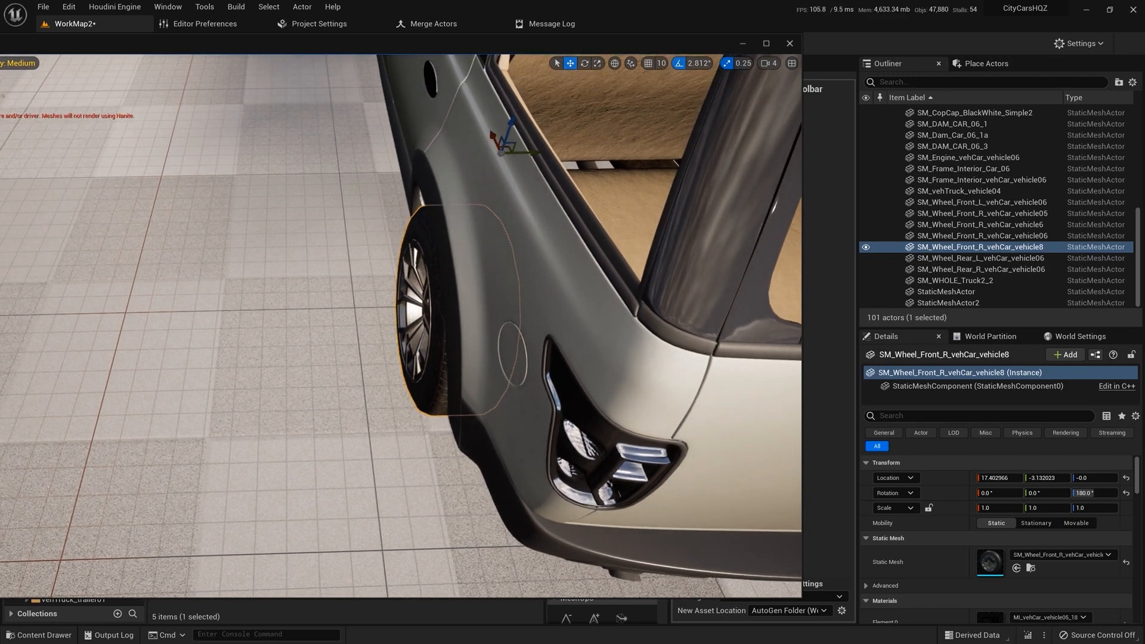
pyautogui.moveTo(531, 150); pyautogui.dragTo(534, 151)
pyautogui.click(535, 197)
pyautogui.moveTo(535, 197)
pyautogui.mouseDown(button='right')
pyautogui.moveTo(572, 203)
pyautogui.moveTo(545, 194)
pyautogui.mouseUp(button='right')
pyautogui.press('Escape')
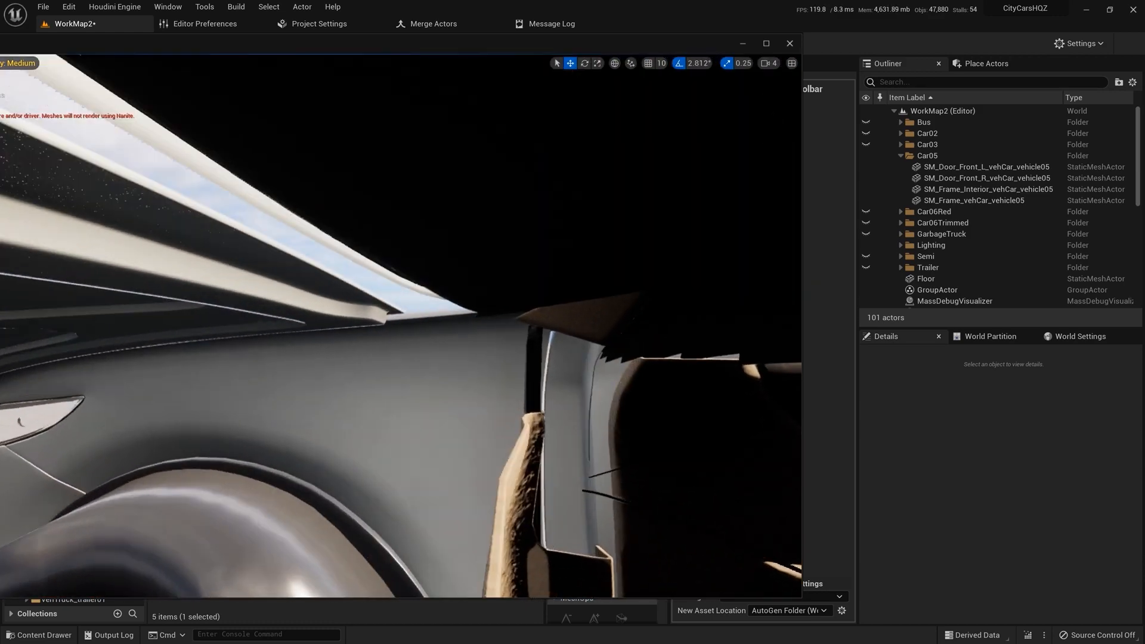
pyautogui.moveTo(401, 269); pyautogui.dragTo(401, 417, button='right')
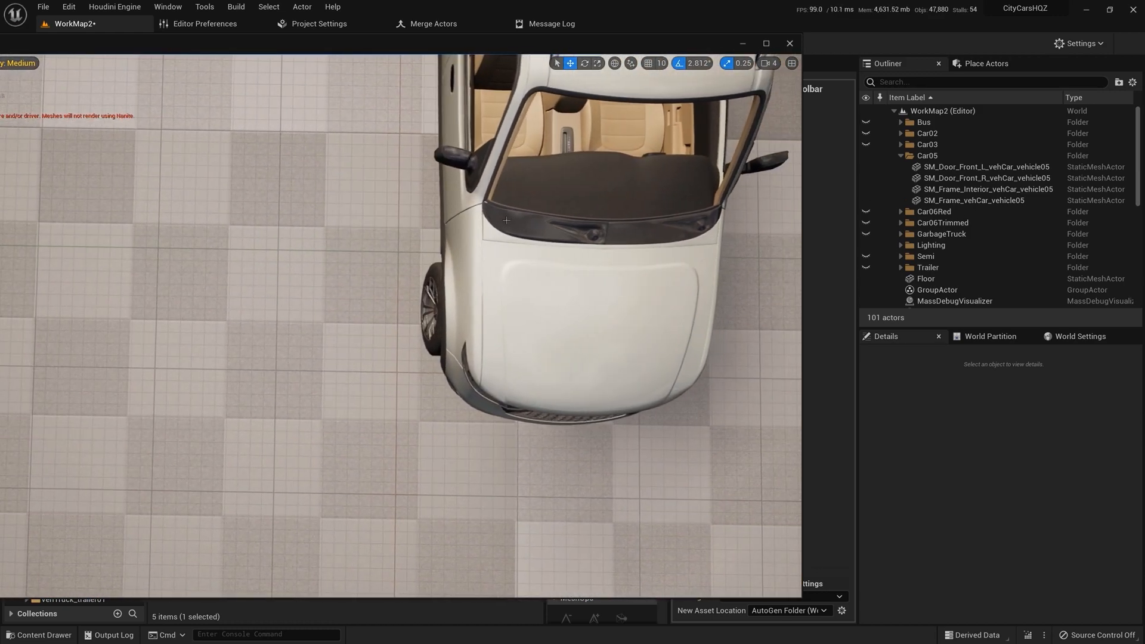
# Duplicate the right front wheel toward the car's left side and rotate the copy 180° on Z
pyautogui.click(430, 298)
pyautogui.moveTo(430, 298); pyautogui.dragTo(691, 308, button='middle')
pyautogui.scroll(-5, 398, 329)
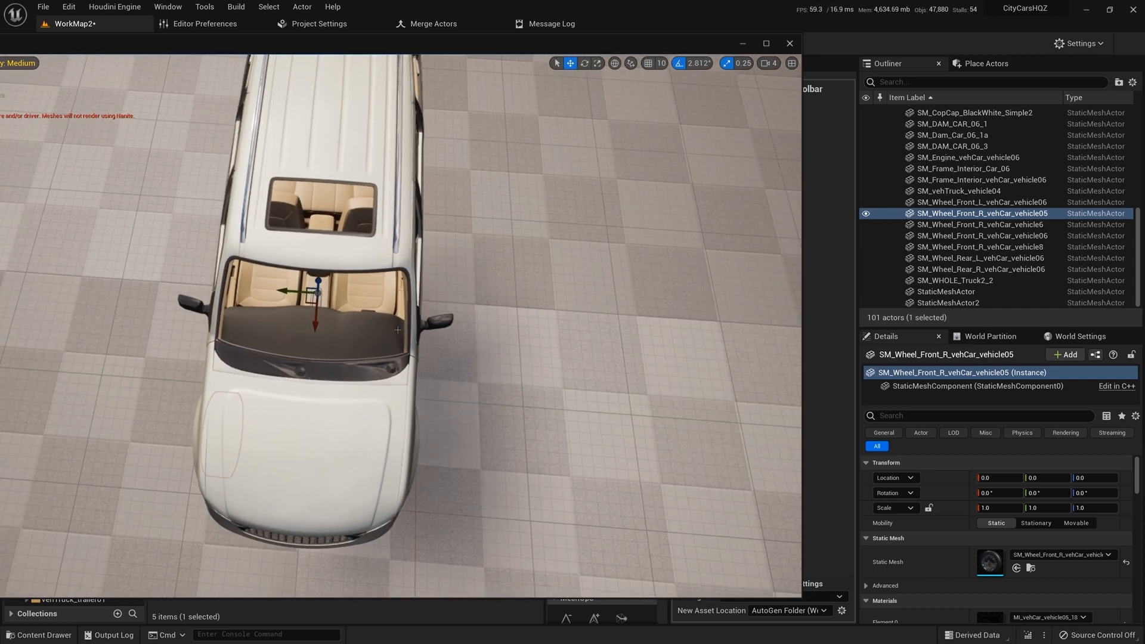
pyautogui.keyDown('alt'); pyautogui.moveTo(295, 292); pyautogui.dragTo(446, 305); pyautogui.keyUp('alt')
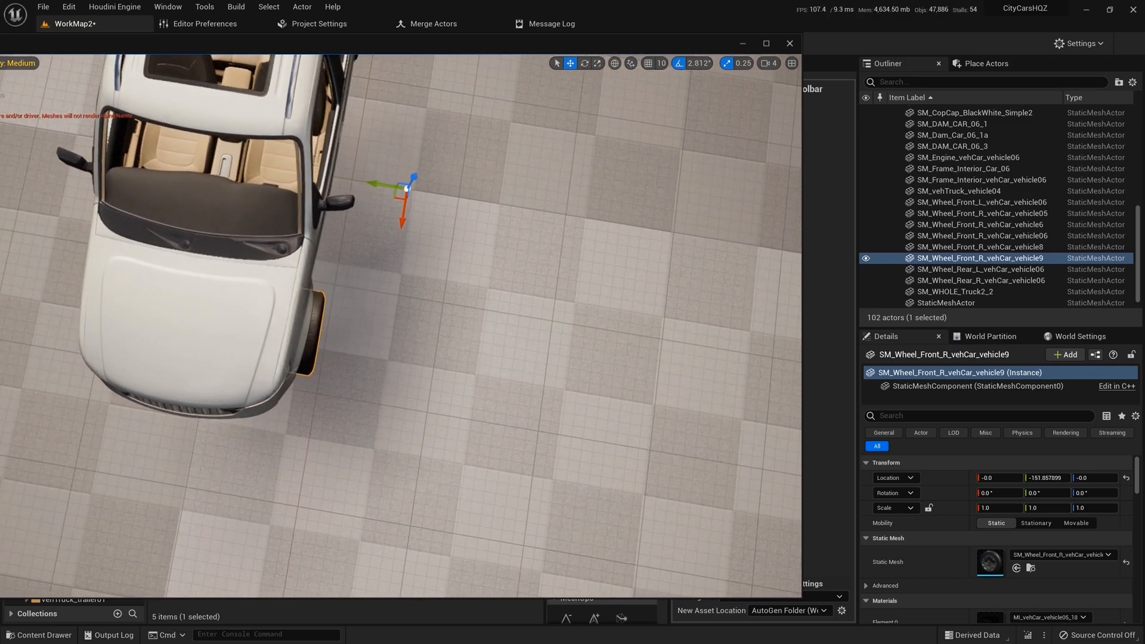
pyautogui.moveTo(446, 304); pyautogui.dragTo(388, 280, button='right')
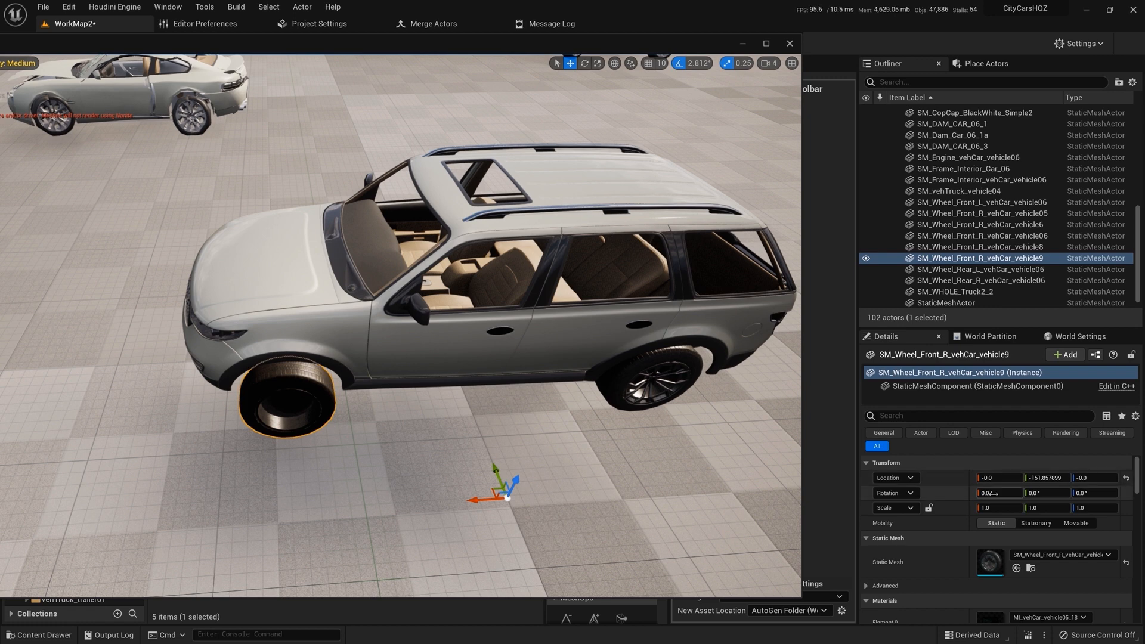
pyautogui.click(1094, 493)
pyautogui.write('180')
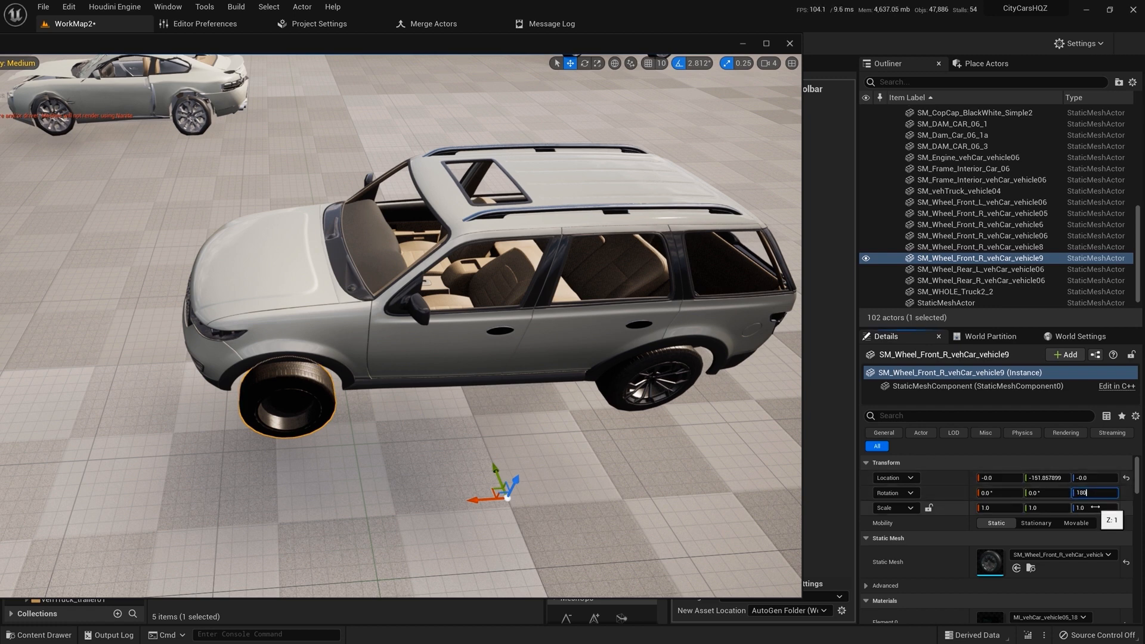
pyautogui.press('Return')
# Move the duplicated wheel into the left front wheel arch, at about 300.32 on X and -0.46 on Y
pyautogui.moveTo(494, 492); pyautogui.dragTo(106, 381)
pyautogui.moveTo(536, 418); pyautogui.dragTo(454, 328, button='right')
pyautogui.press('s')
pyautogui.moveTo(167, 459); pyautogui.dragTo(128, 478, button='right')
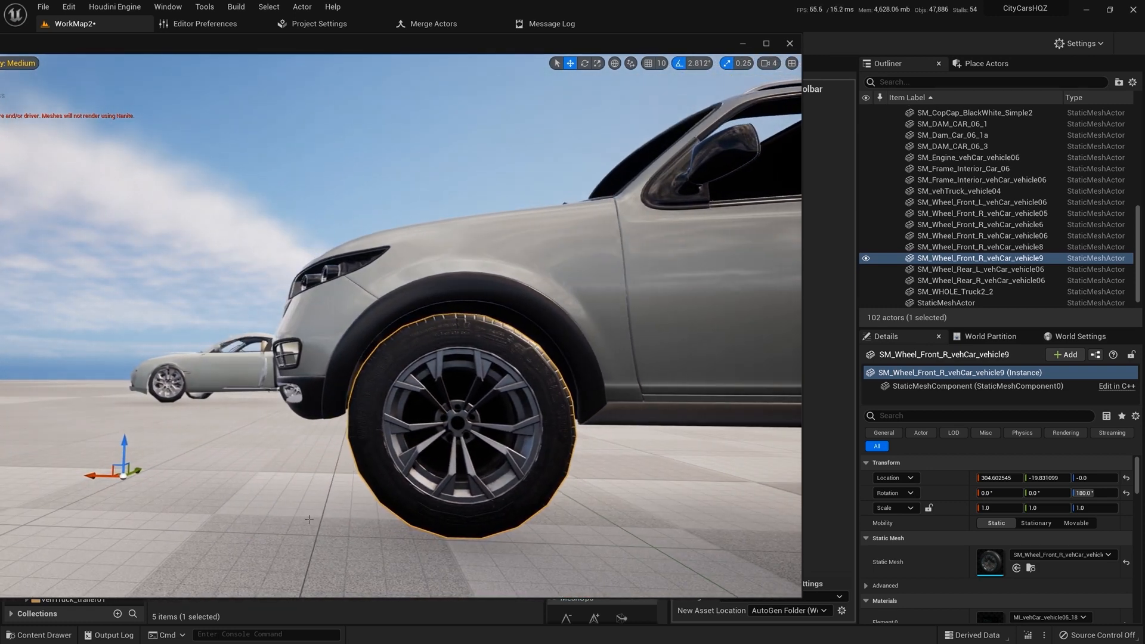
pyautogui.moveTo(136, 471); pyautogui.dragTo(116, 468)
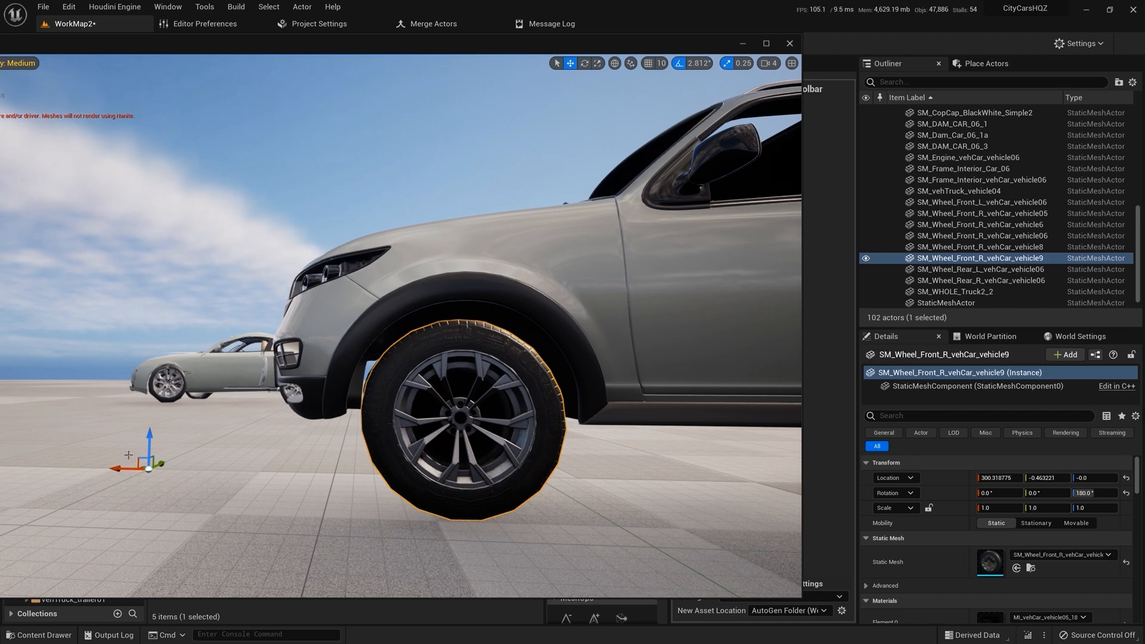
# Nudge the left front wheel along X to about 299.70 to centre it in its arch
pyautogui.moveTo(116, 468); pyautogui.dragTo(65, 494, button='right')
pyautogui.press('w')
pyautogui.press('s')
pyautogui.press('s')
pyautogui.press('w')
pyautogui.press('s')
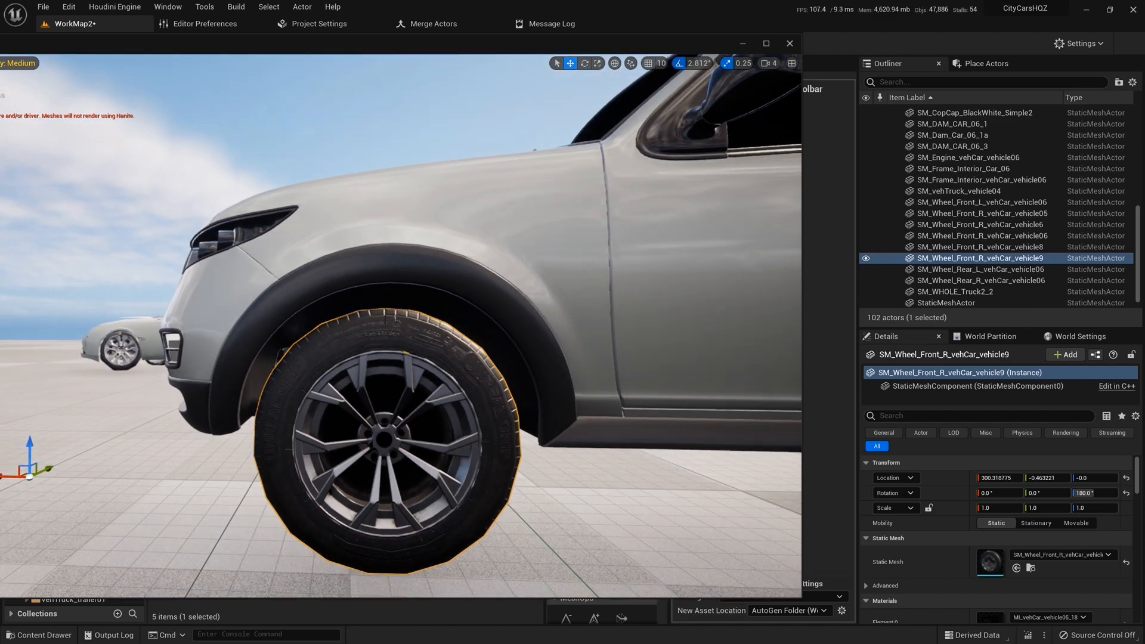
pyautogui.moveTo(11, 476); pyautogui.dragTo(12, 476)
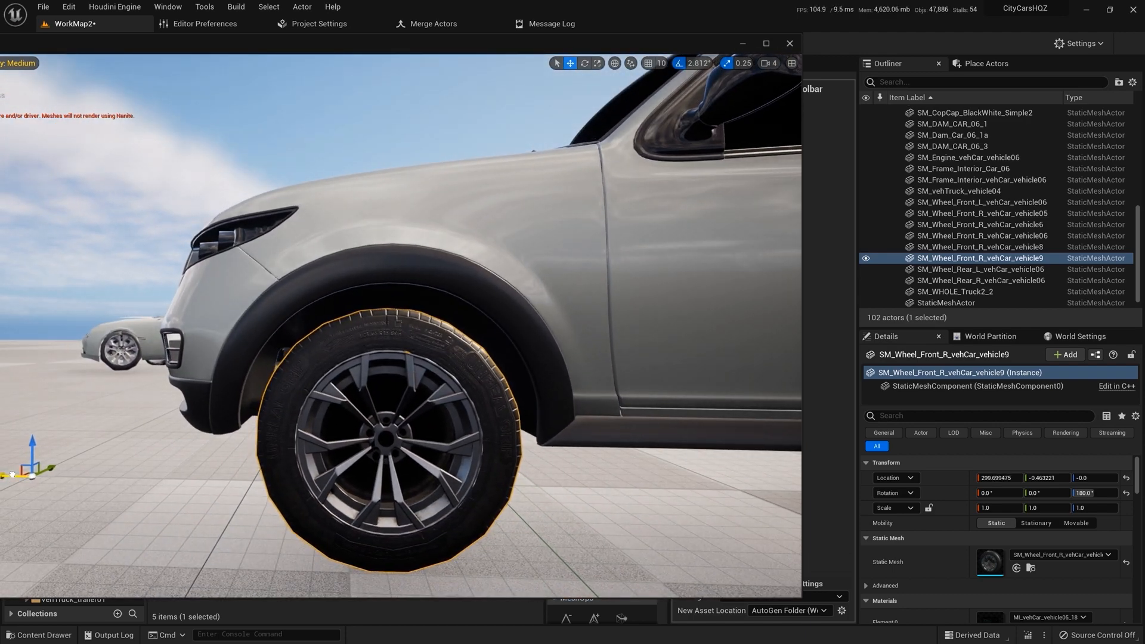
# Shift the left front wheel along Y to about 1.77
pyautogui.press('s')
pyautogui.moveTo(71, 492); pyautogui.dragTo(159, 519, button='right')
pyautogui.press('a')
pyautogui.press('w')
pyautogui.press('s')
pyautogui.press('w')
pyautogui.press('s')
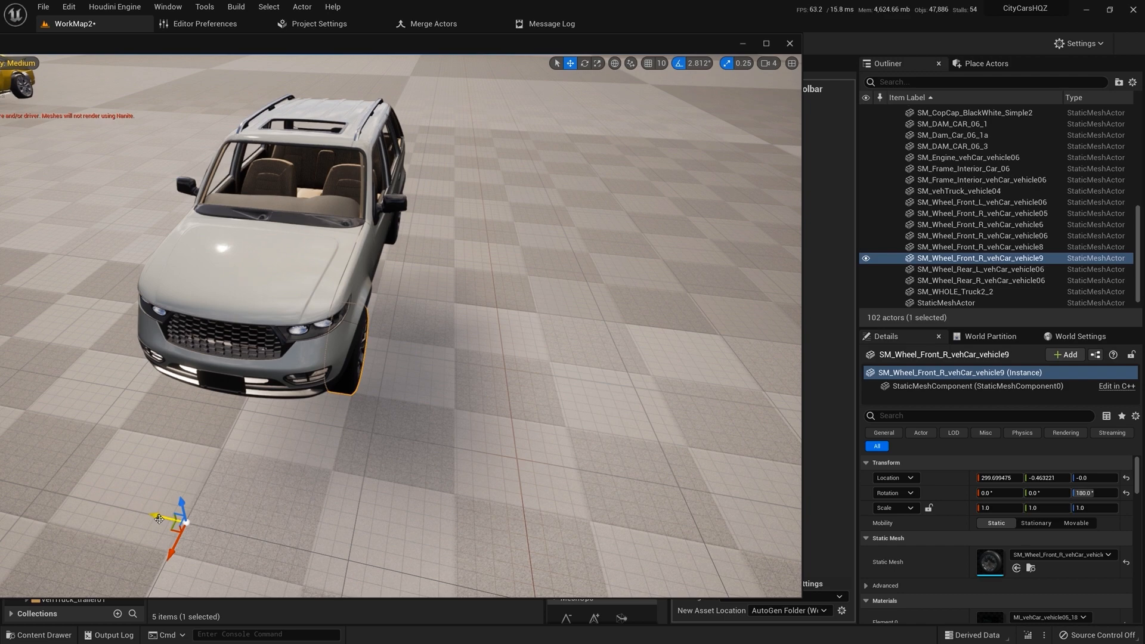
pyautogui.moveTo(158, 518); pyautogui.dragTo(155, 517)
# Compare how far the left and right front wheels sit in their arches, viewing the car from the front
pyautogui.press('a')
pyautogui.moveTo(156, 518); pyautogui.dragTo(211, 504, button='right')
pyautogui.press('a')
pyautogui.press('w')
pyautogui.press('w')
pyautogui.press('s')
pyautogui.press('w')
pyautogui.press('d')
pyautogui.press('s')
pyautogui.press('a')
pyautogui.click(271, 421)
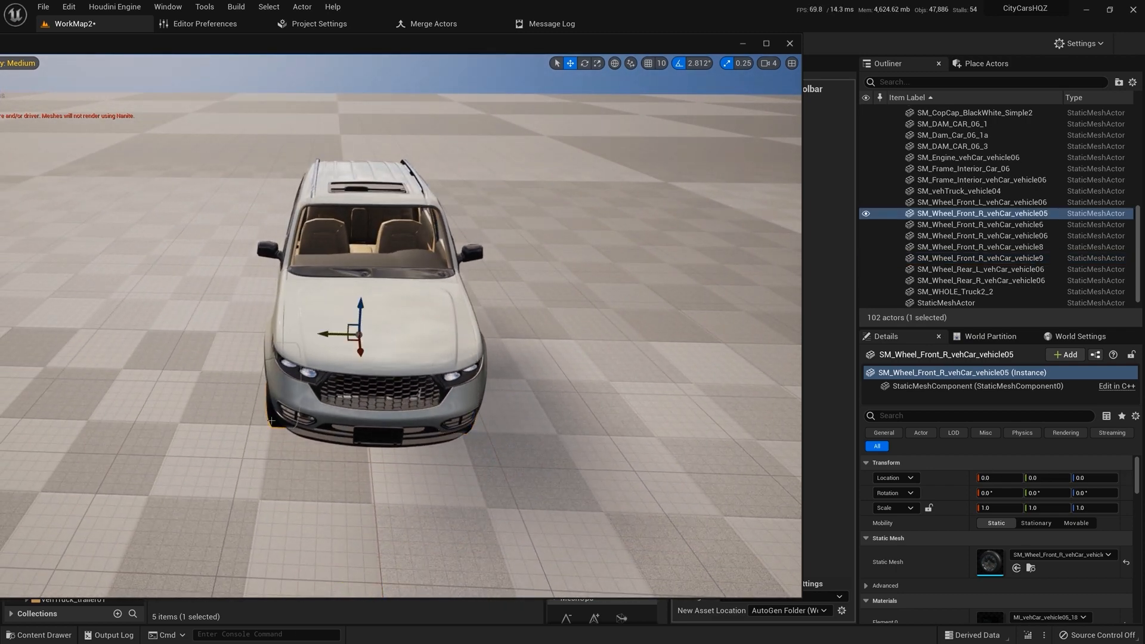
pyautogui.press('d')
pyautogui.moveTo(319, 432); pyautogui.dragTo(317, 429, button='right')
pyautogui.press('w')
pyautogui.click(271, 398)
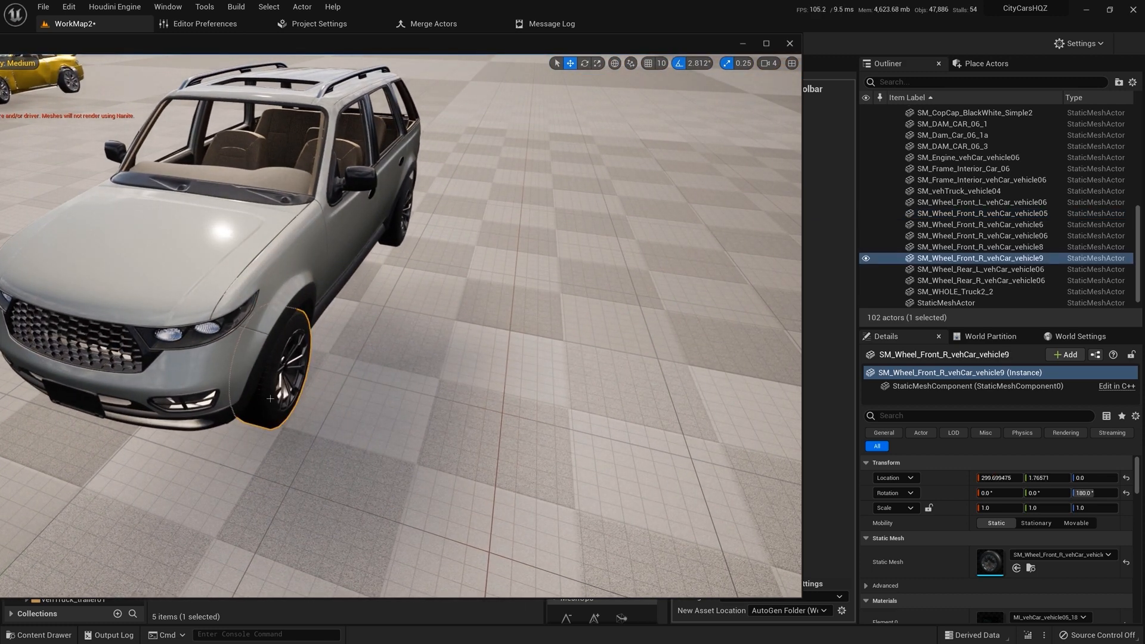
# Adjust the left front wheel's Y position to about 0.62, judging its fit from a low front view
pyautogui.press('w')
pyautogui.moveTo(270, 399)
pyautogui.mouseDown(button='right')
pyautogui.moveTo(292, 435)
pyautogui.moveTo(353, 420)
pyautogui.moveTo(245, 418)
pyautogui.moveTo(233, 462)
pyautogui.moveTo(263, 416)
pyautogui.moveTo(268, 448)
pyautogui.moveTo(269, 406)
pyautogui.moveTo(286, 407)
pyautogui.moveTo(257, 416)
pyautogui.mouseUp(button='right')
pyautogui.press('a')
pyautogui.press('d')
pyautogui.press('d')
pyautogui.press('d')
pyautogui.press('a')
pyautogui.press('s')
pyautogui.press('s')
pyautogui.press('a')
pyautogui.press('w')
pyautogui.press('d')
pyautogui.press('a')
pyautogui.press('d')
pyautogui.press('s')
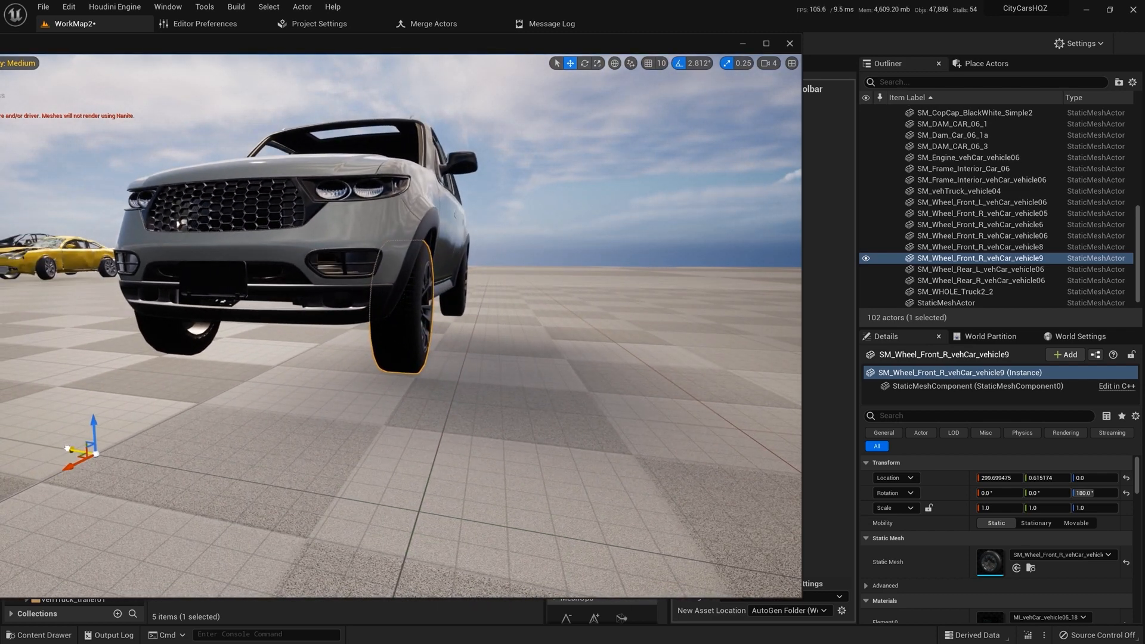
# Fine-tune the left front wheel's Y position to about 0.03, and select all four wheels
pyautogui.press('a')
pyautogui.moveTo(69, 448); pyautogui.dragTo(152, 424, button='right')
pyautogui.press('w')
pyautogui.press('s')
pyautogui.press('w')
pyautogui.press('a')
pyautogui.press('a')
pyautogui.press('a')
pyautogui.press('d')
pyautogui.press('d')
pyautogui.press('a')
pyautogui.press('w')
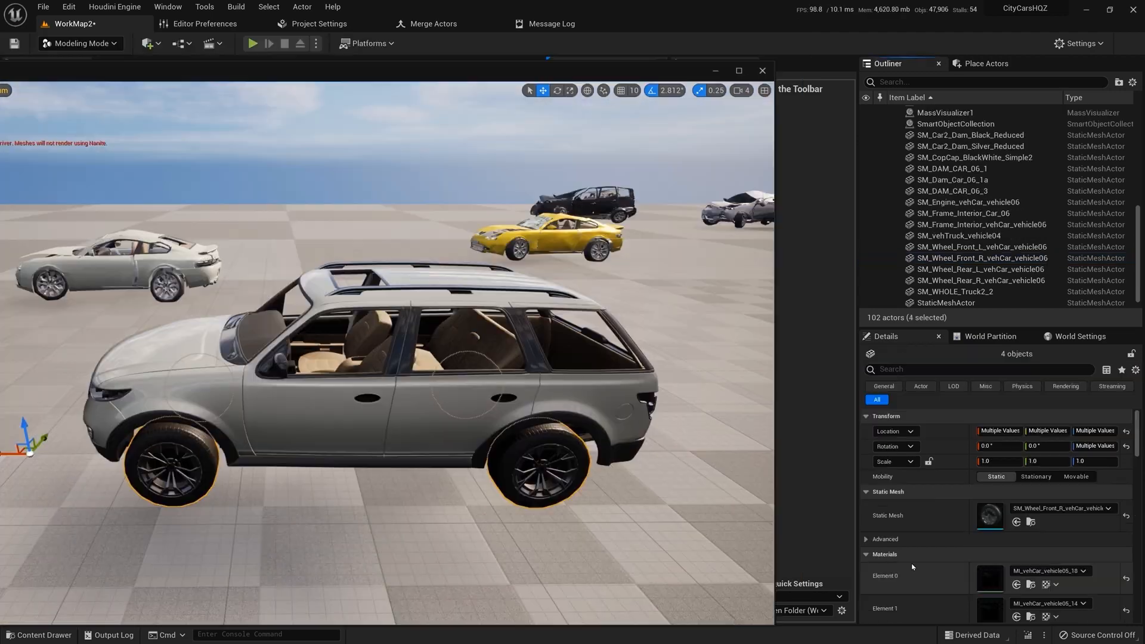
# Move the four vehicle05 wheels into the Car05 folder and save the level
pyautogui.click(984, 212)
pyautogui.keyDown('shift'); pyautogui.click(984, 245); pyautogui.keyUp('shift')
pyautogui.click(990, 167)
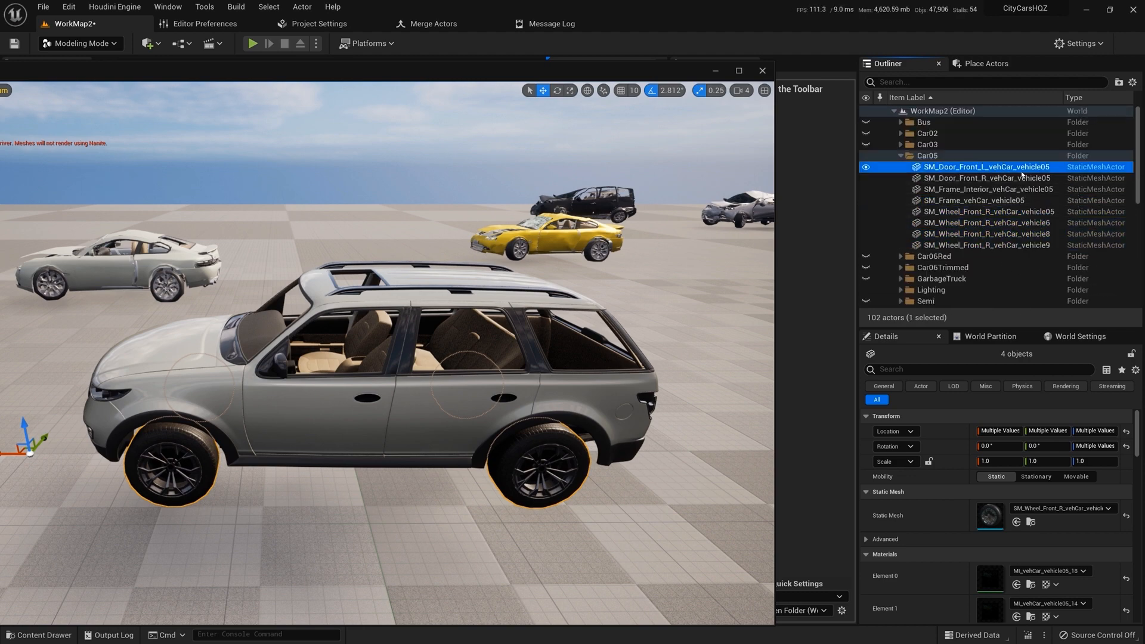
pyautogui.hotkey('ctrl', 's')
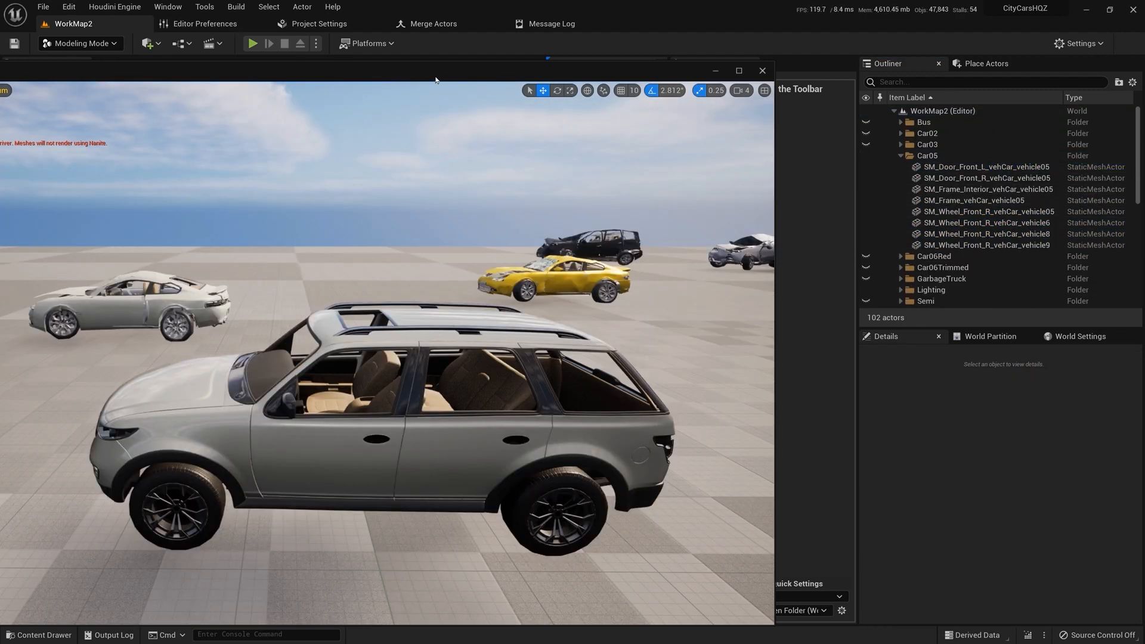
# Create two folders named Whole and Door inside vehCar_vehicle05's Mesh/Parts folder
pyautogui.moveTo(435, 80); pyautogui.dragTo(1144, 92)
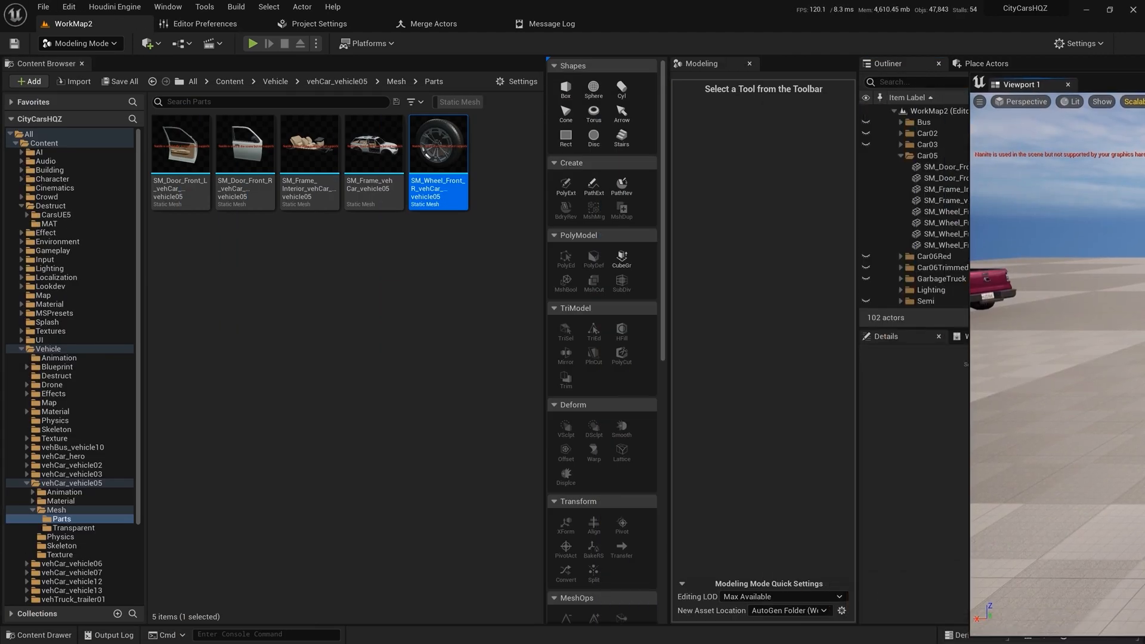
pyautogui.click(78, 520)
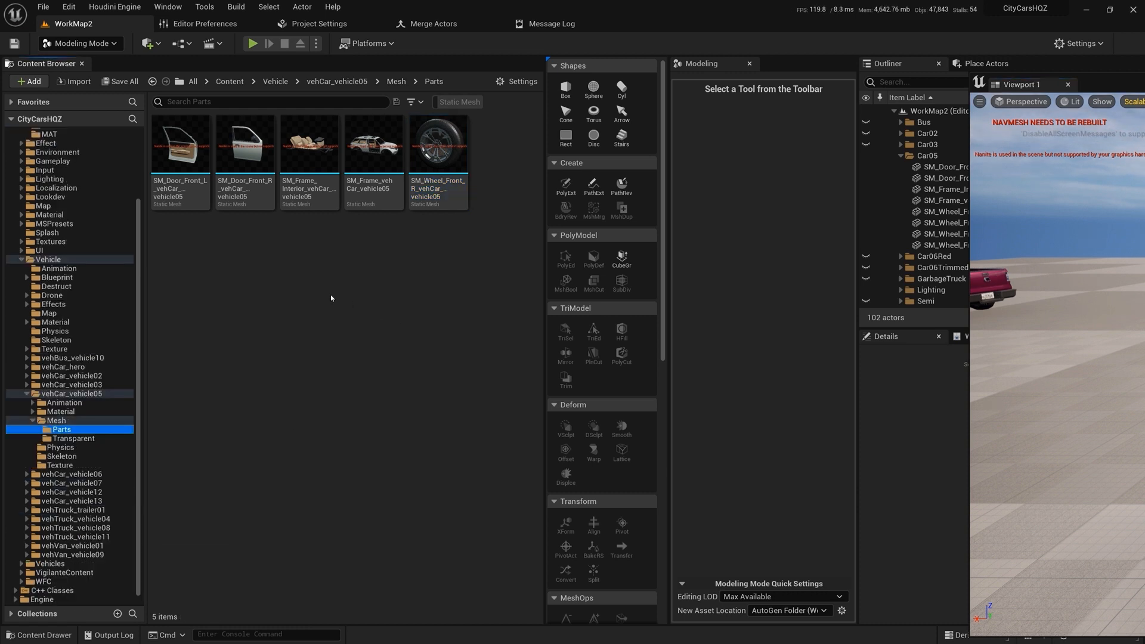
pyautogui.rightClick(354, 306)
pyautogui.click(381, 284)
pyautogui.write('Whole')
pyautogui.press('Return')
pyautogui.rightClick(381, 284)
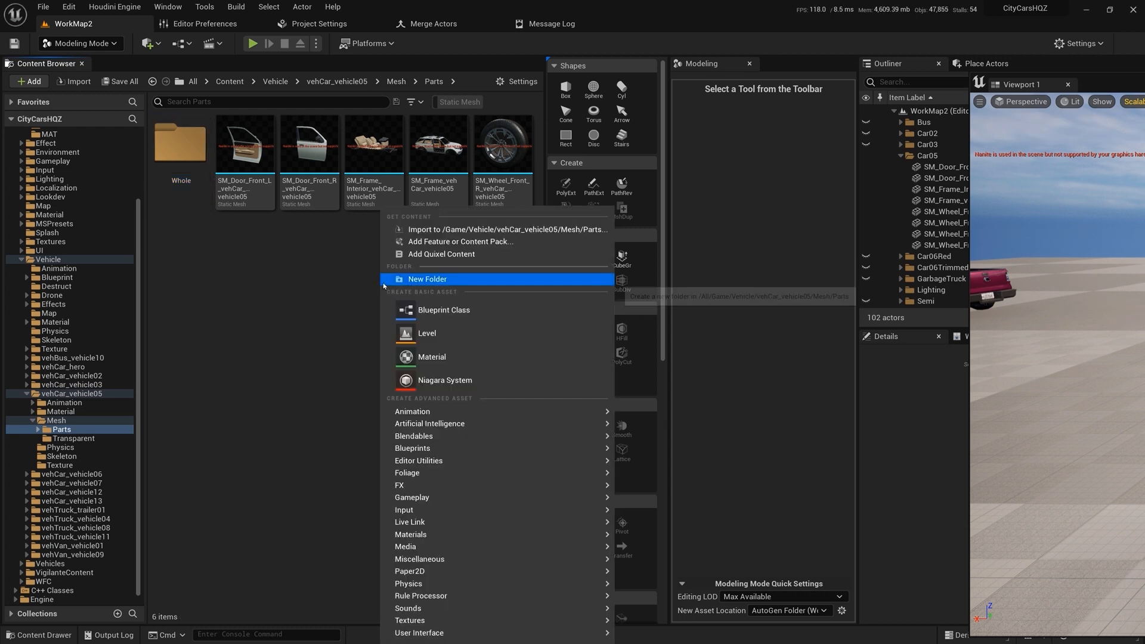
pyautogui.click(429, 279)
pyautogui.write('Door')
pyautogui.press('Return')
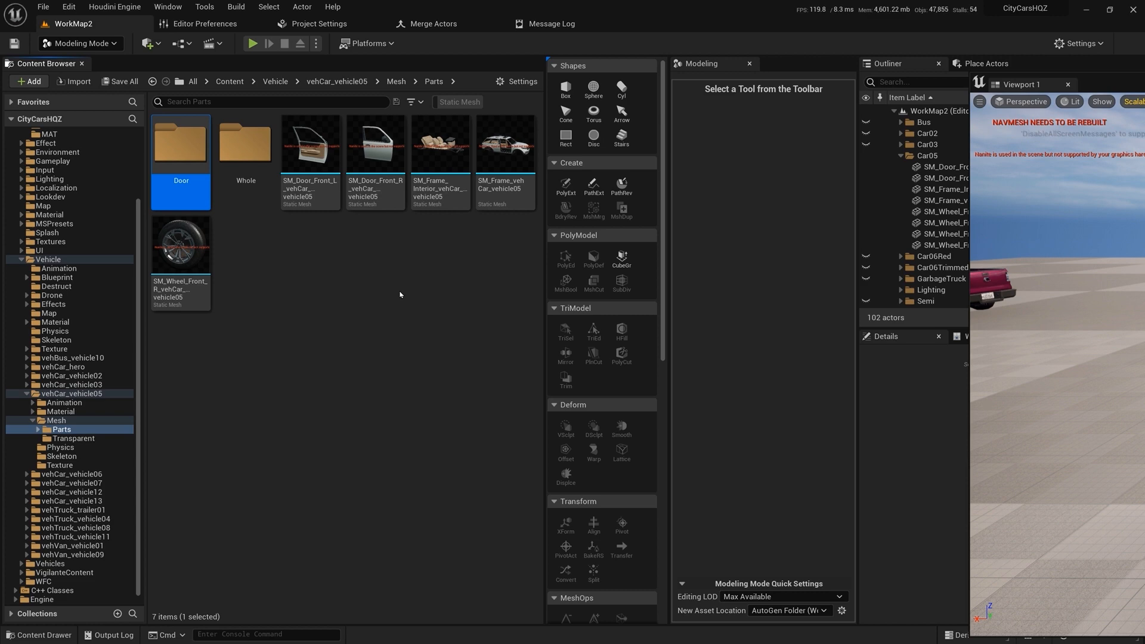
# Start converting all eight Car05 actors to one static mesh, naming it SM_Car05_Trimmed_FULL
pyautogui.moveTo(1144, 85); pyautogui.dragTo(259, 70)
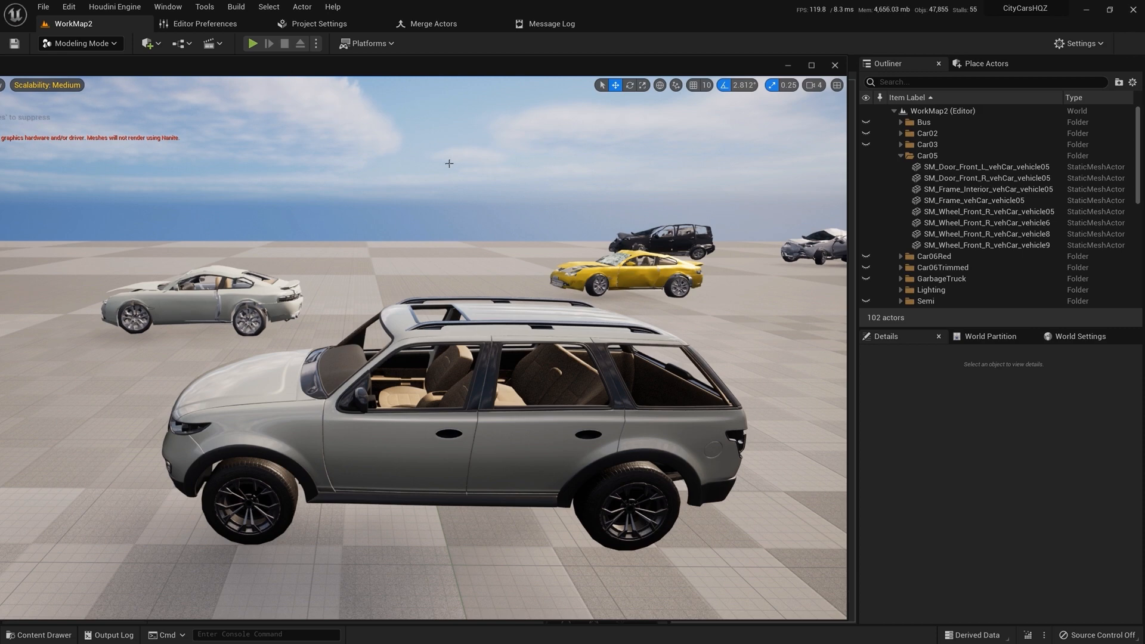
pyautogui.moveTo(589, 223); pyautogui.dragTo(707, 243, button='right')
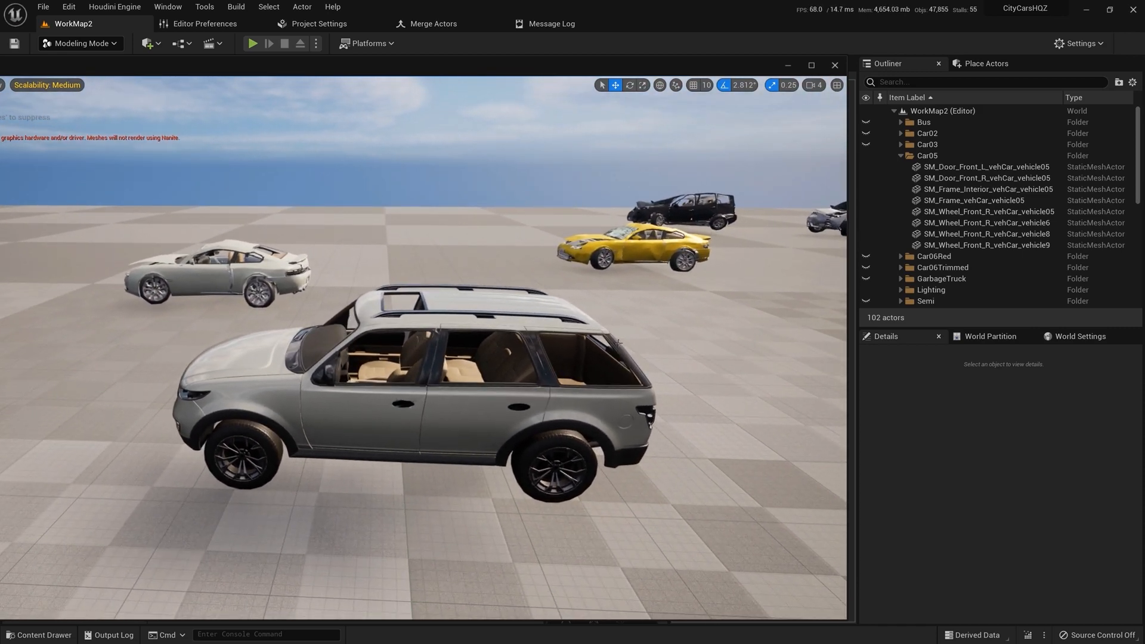
pyautogui.click(954, 245)
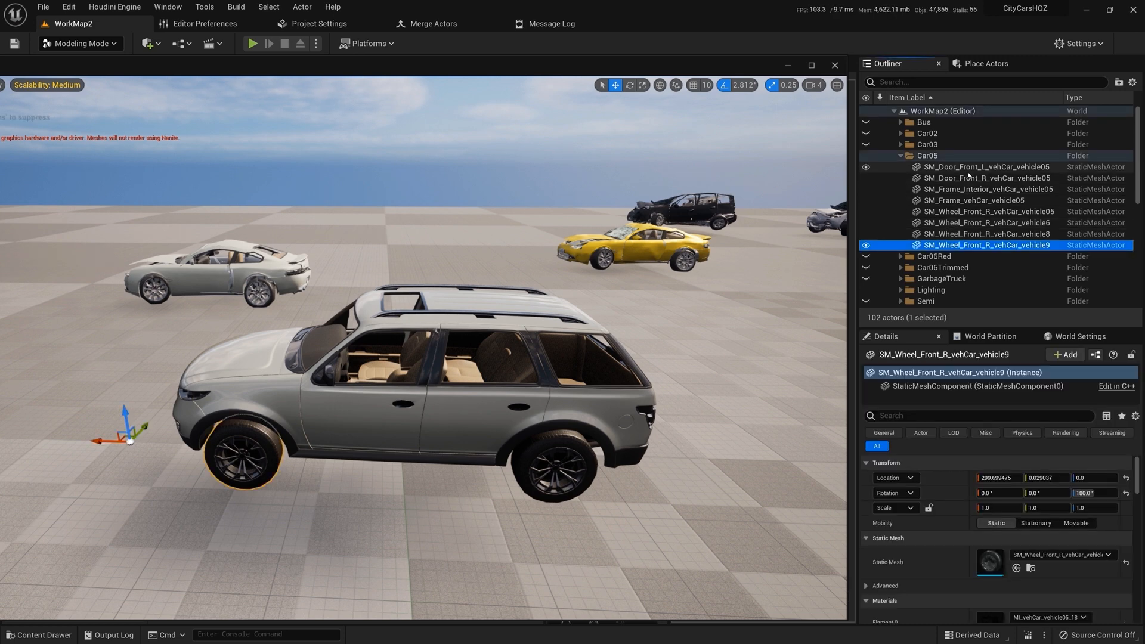
pyautogui.keyDown('shift'); pyautogui.click(969, 172); pyautogui.keyUp('shift')
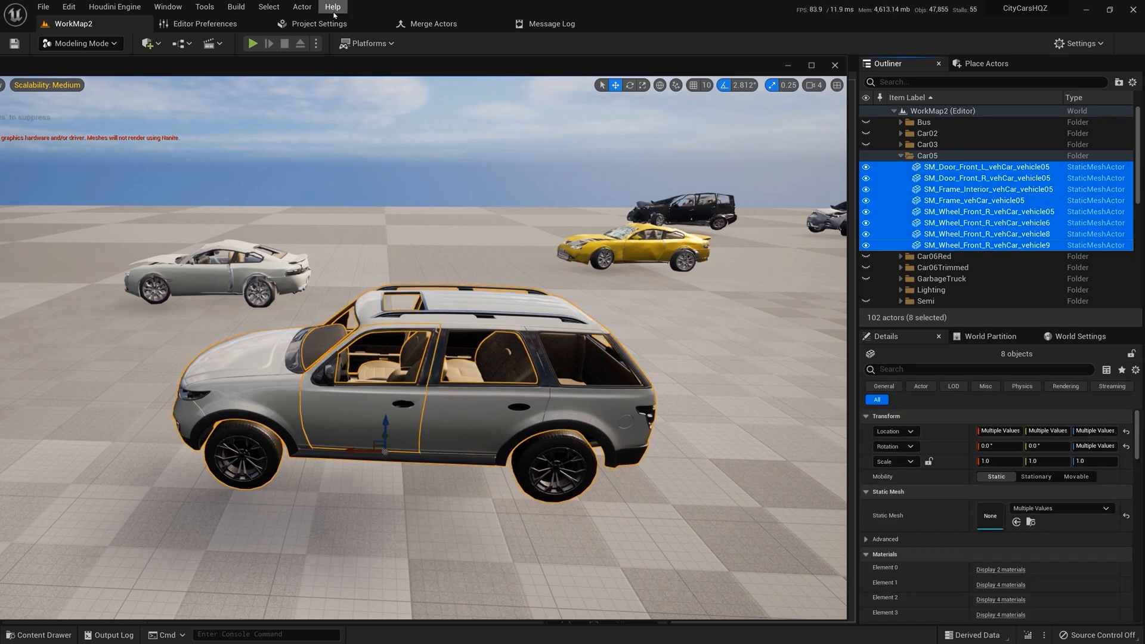
pyautogui.click(302, 6)
pyautogui.click(381, 74)
pyautogui.moveTo(535, 415); pyautogui.dragTo(436, 410)
pyautogui.write('SM_Car05')
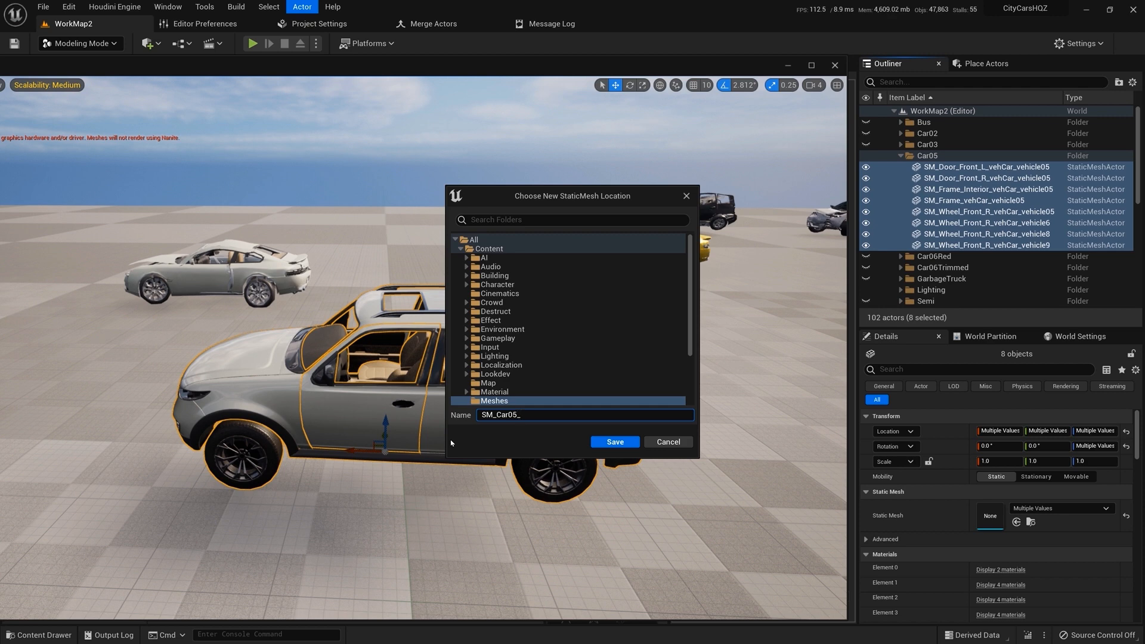
pyautogui.write('_FULL')
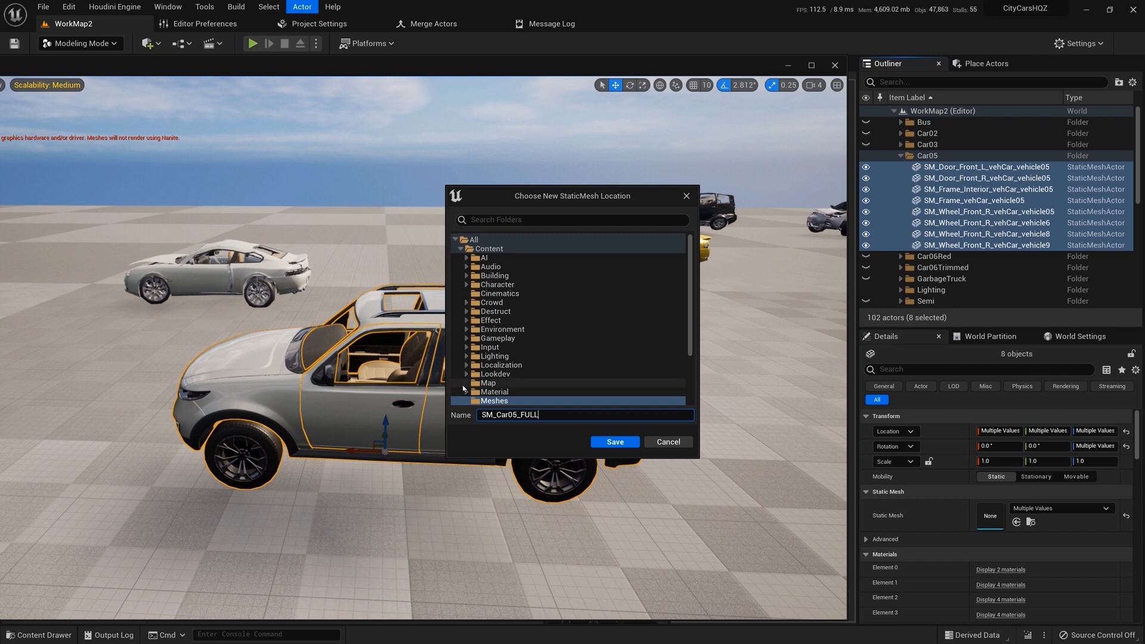
pyautogui.scroll(-3, 499, 374)
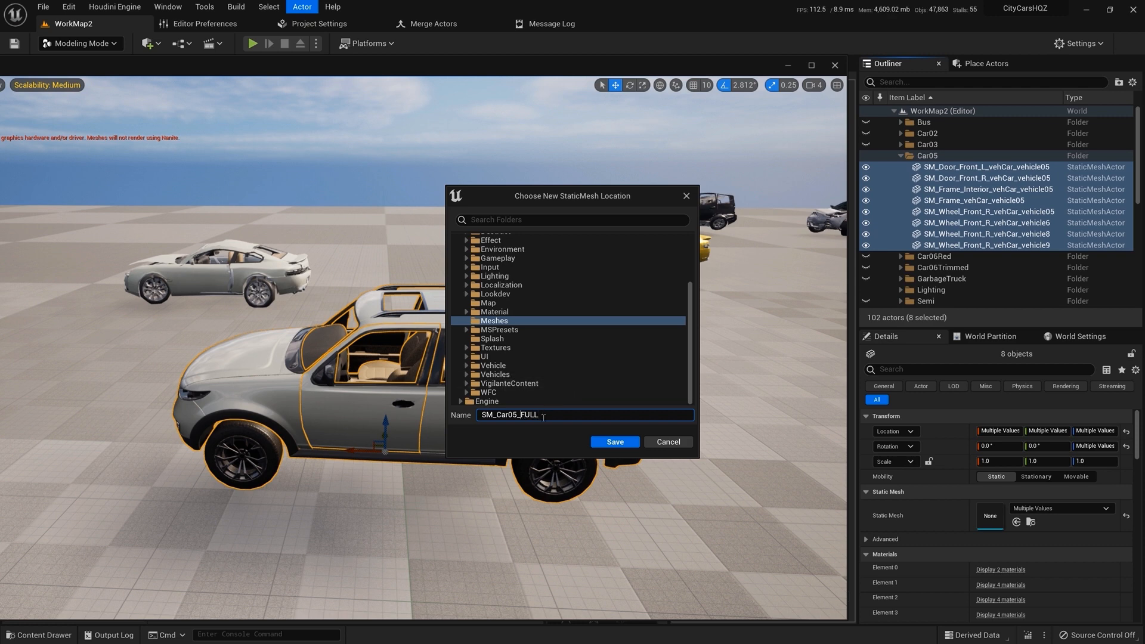
pyautogui.write('Trimmed_')
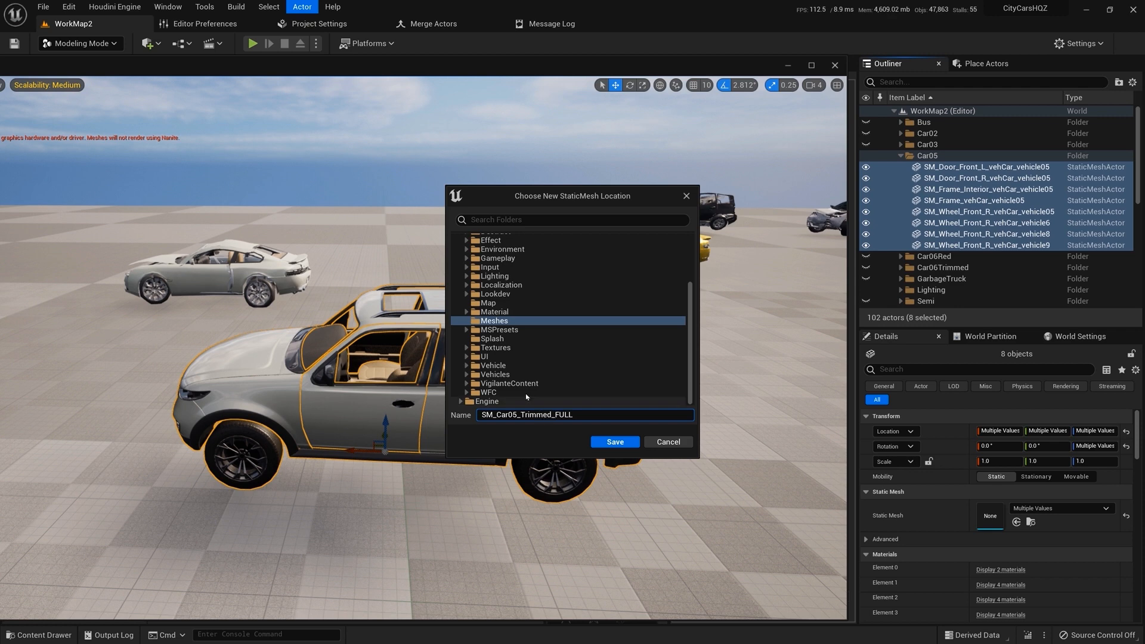
# Save the converted mesh in the Vehicle/vehCar_vehicle05/Mesh/Parts/Whole folder
pyautogui.click(467, 366)
pyautogui.scroll(-4, 470, 352)
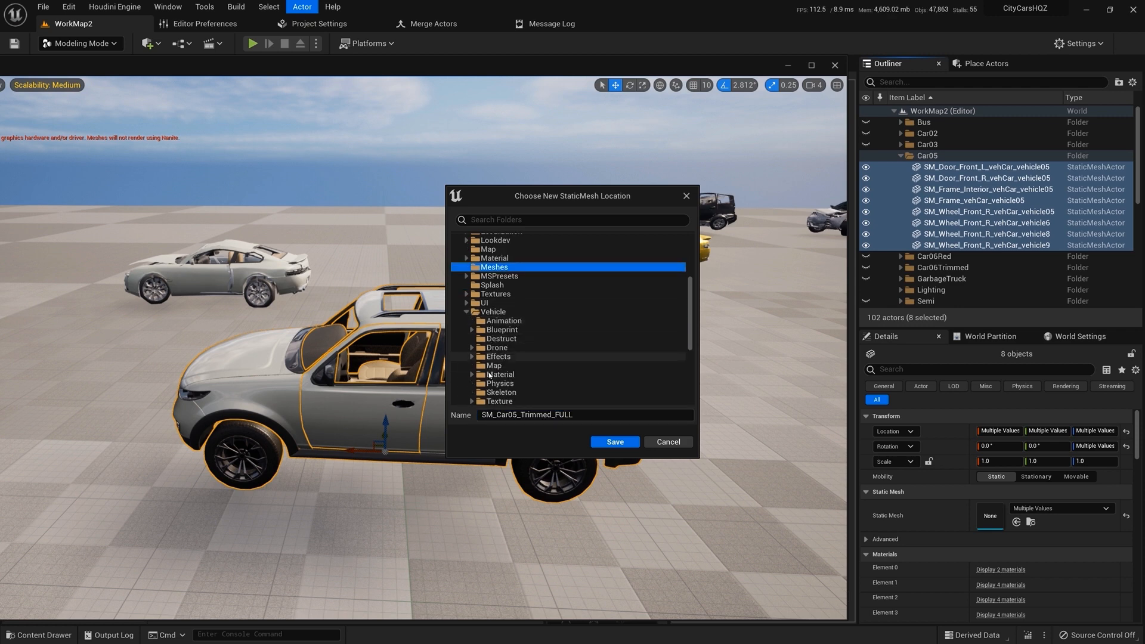
pyautogui.scroll(-2, 487, 361)
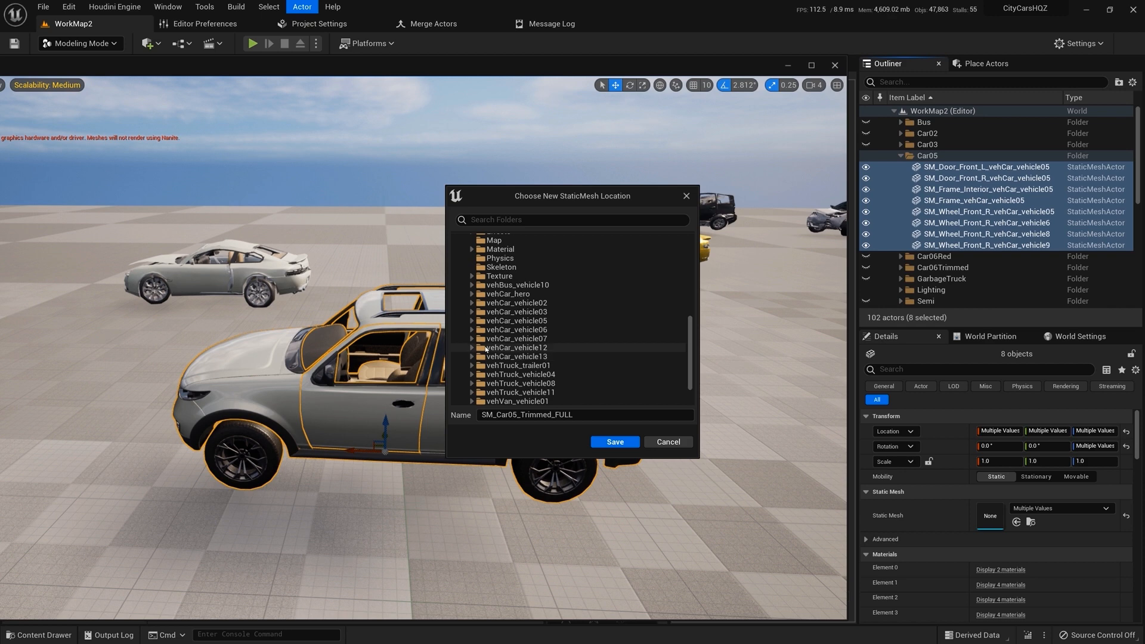
pyautogui.click(473, 322)
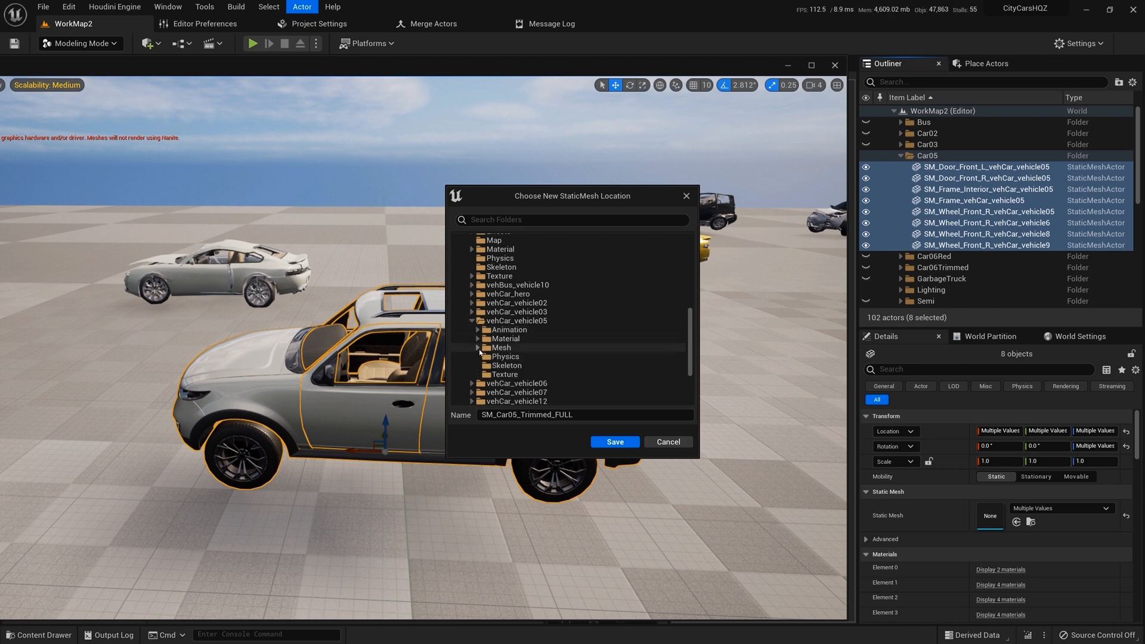
pyautogui.click(478, 348)
pyautogui.click(483, 356)
pyautogui.click(513, 375)
pyautogui.click(599, 443)
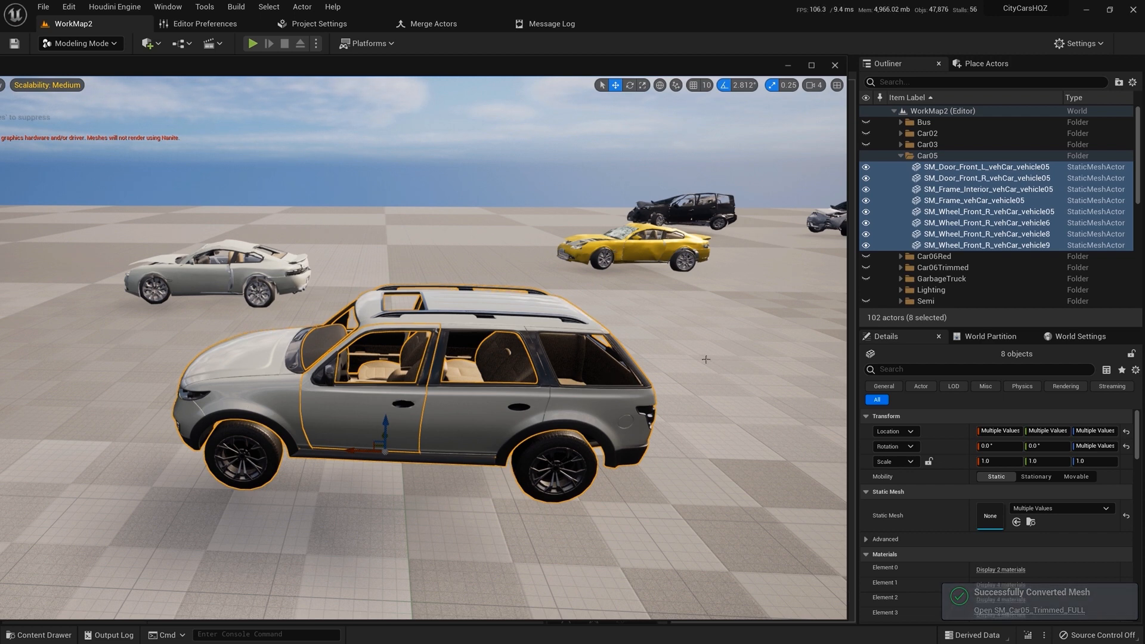
# Check the new mesh in the Whole folder, and look through vehicle05's Mesh and Parts folders
pyautogui.click(987, 234)
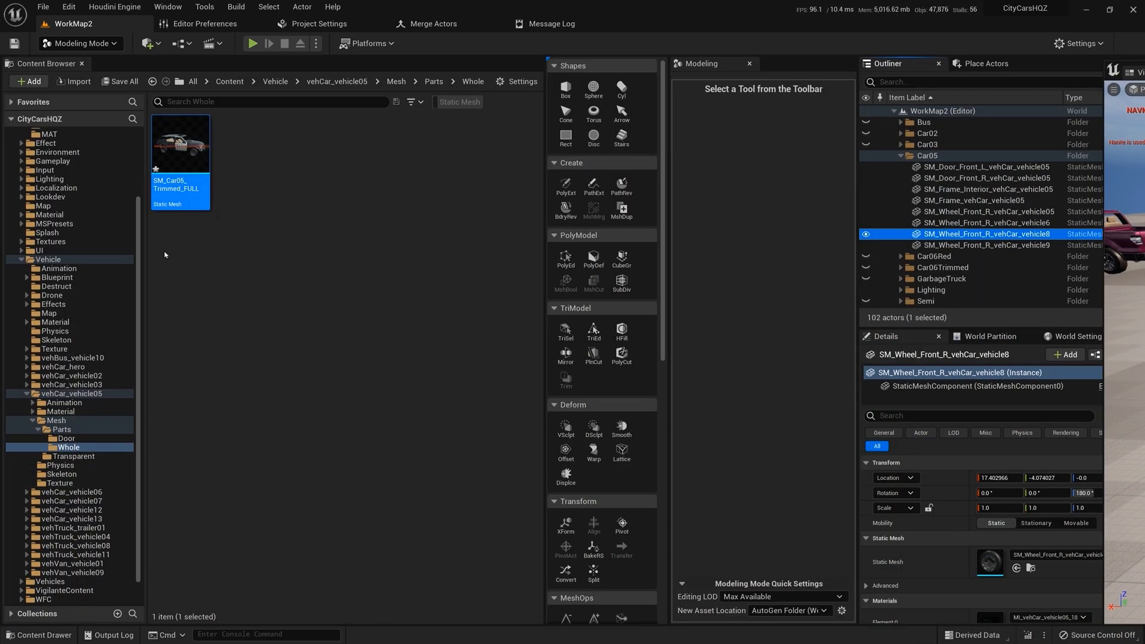
pyautogui.click(61, 429)
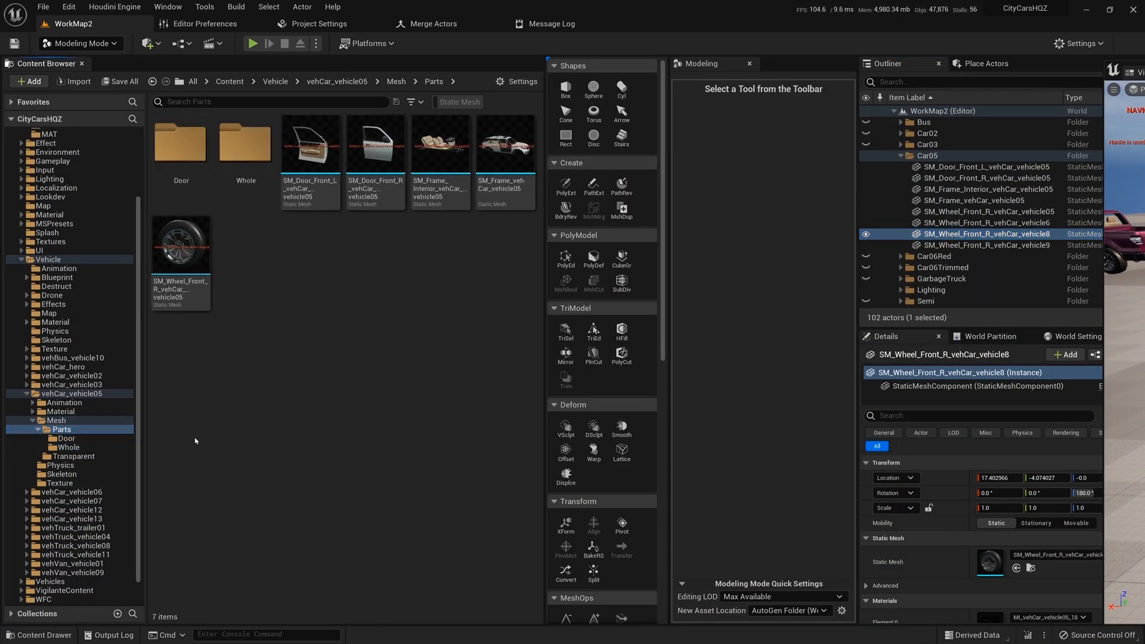
pyautogui.click(57, 421)
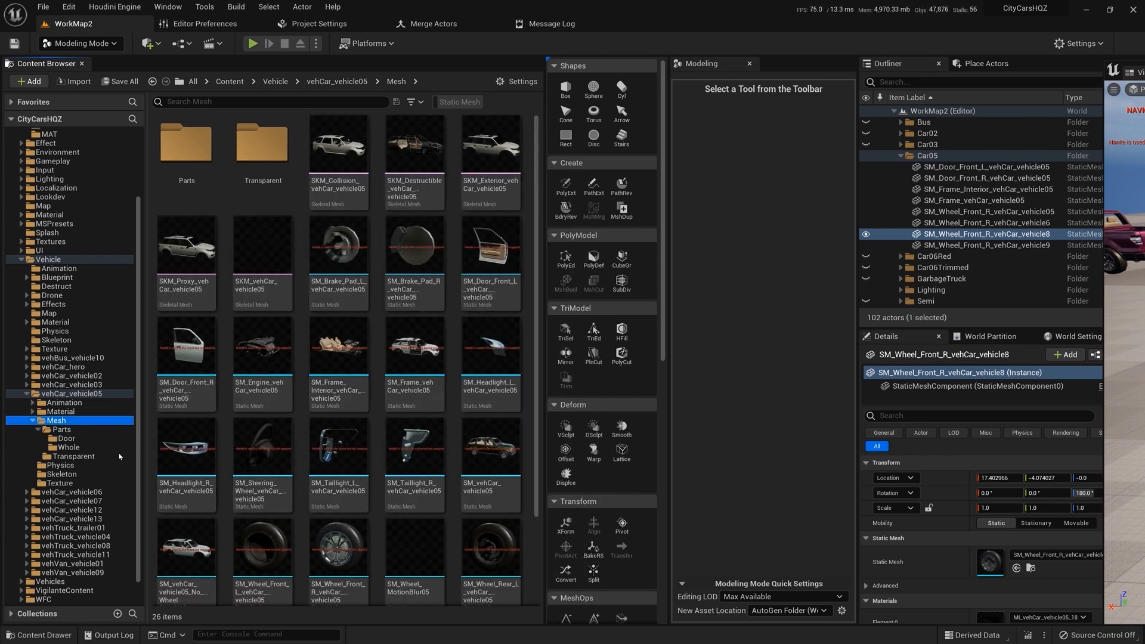
pyautogui.click(61, 429)
pyautogui.click(337, 452)
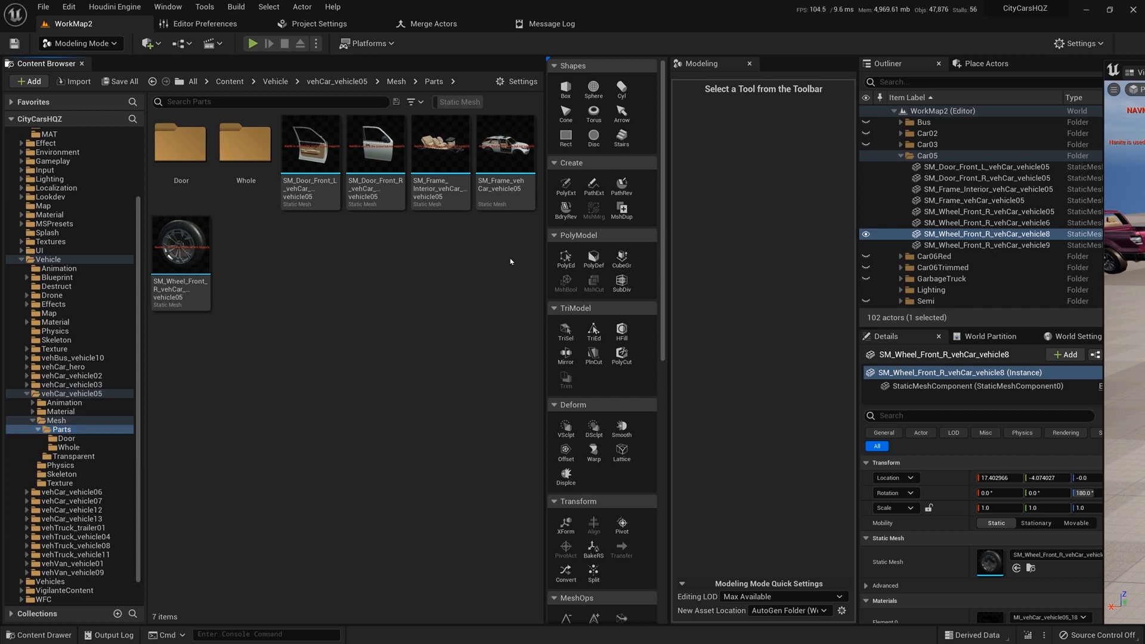